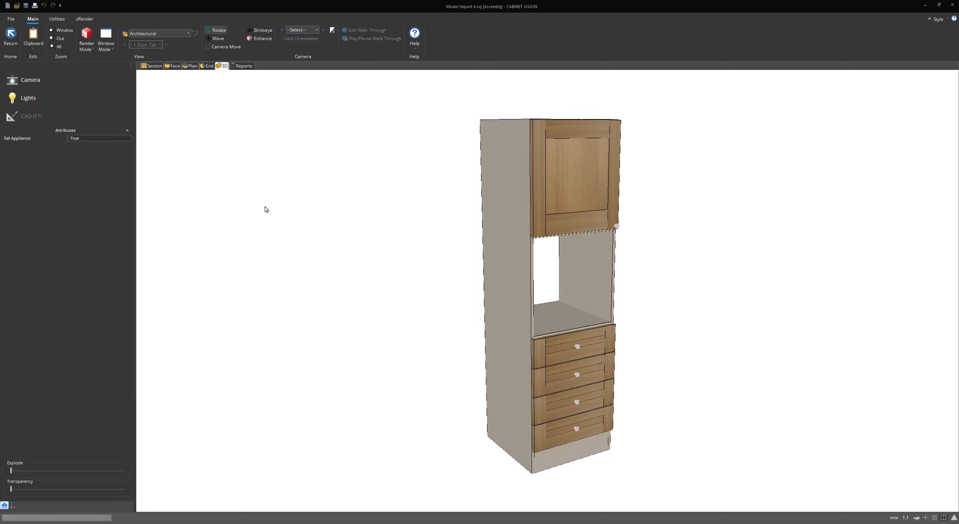
# Set the content type of the tall cabinet's middle opening to Object in the section view
pyautogui.click(154, 67)
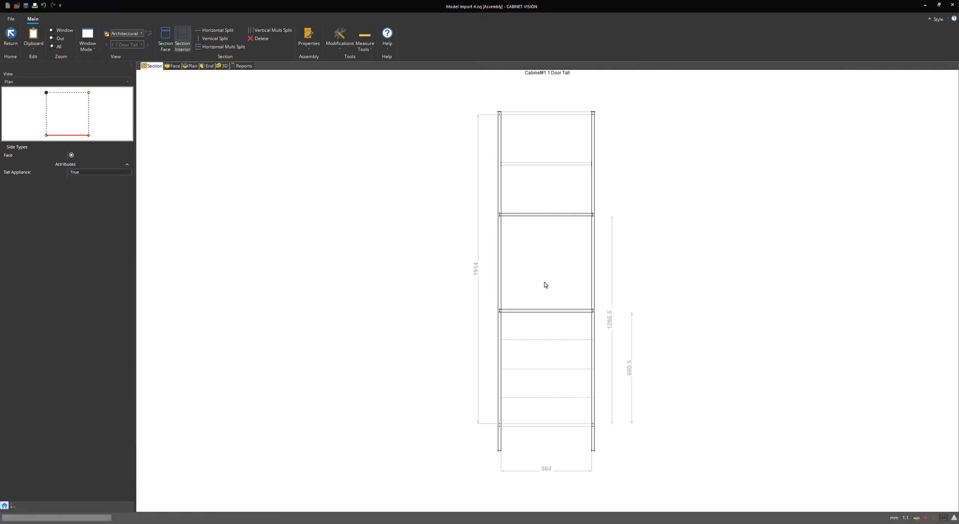
pyautogui.click(562, 284)
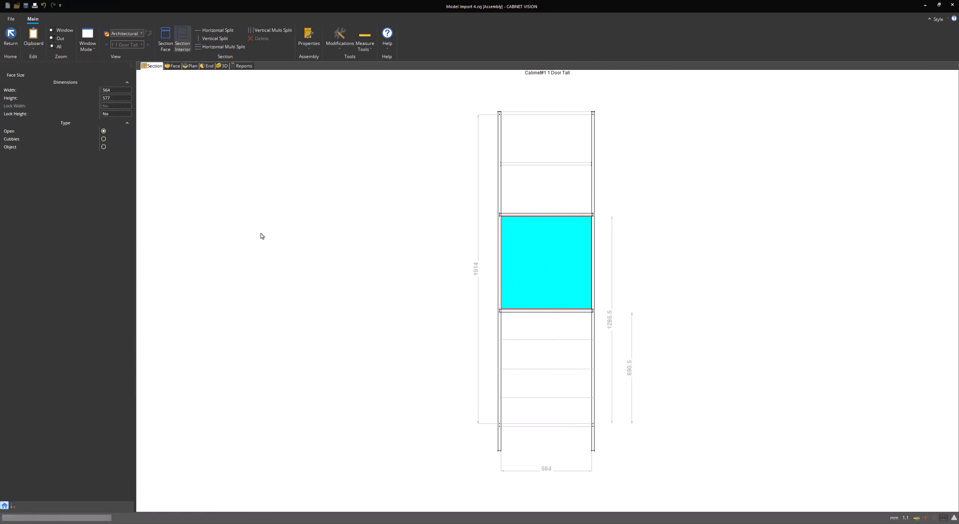
pyautogui.click(105, 148)
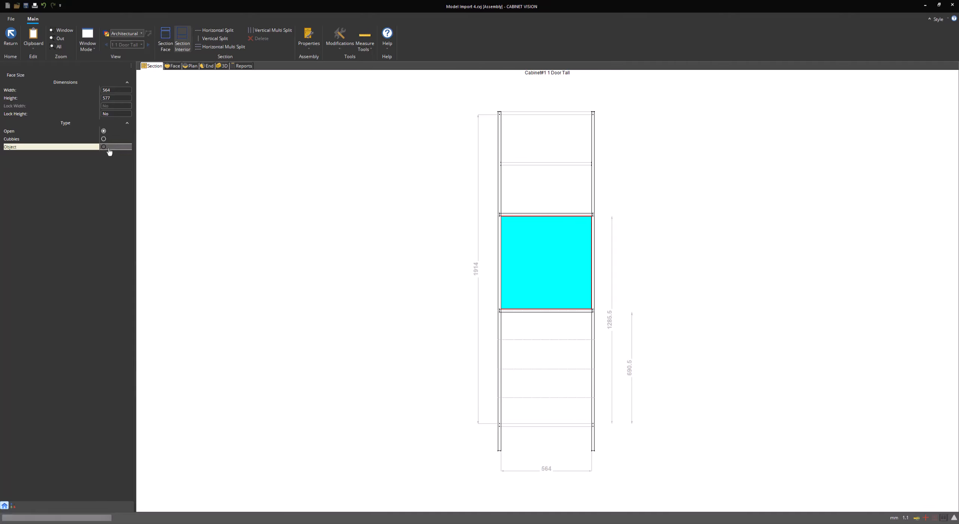
pyautogui.click(67, 171)
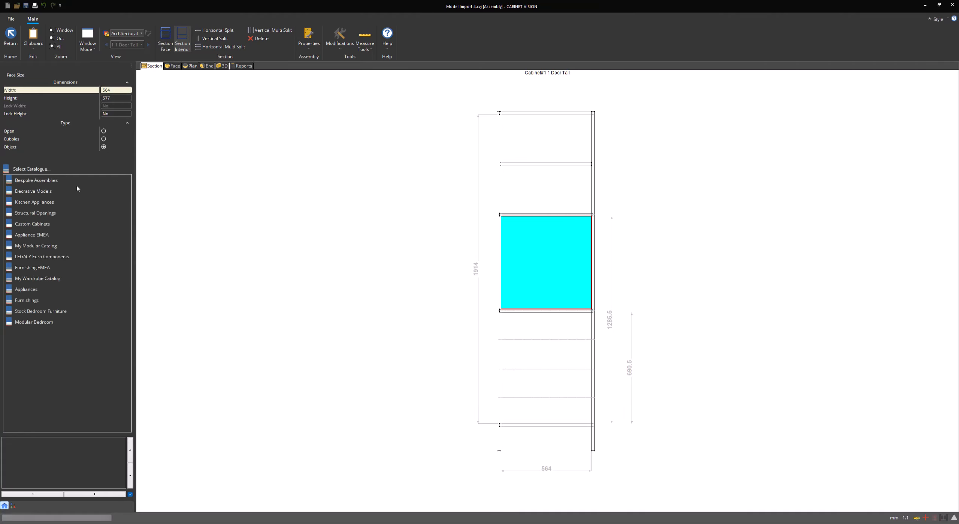
# Insert Oven To Insert 1 from the Decrative Models catalogue into the middle opening and check it in 3D
pyautogui.click(60, 193)
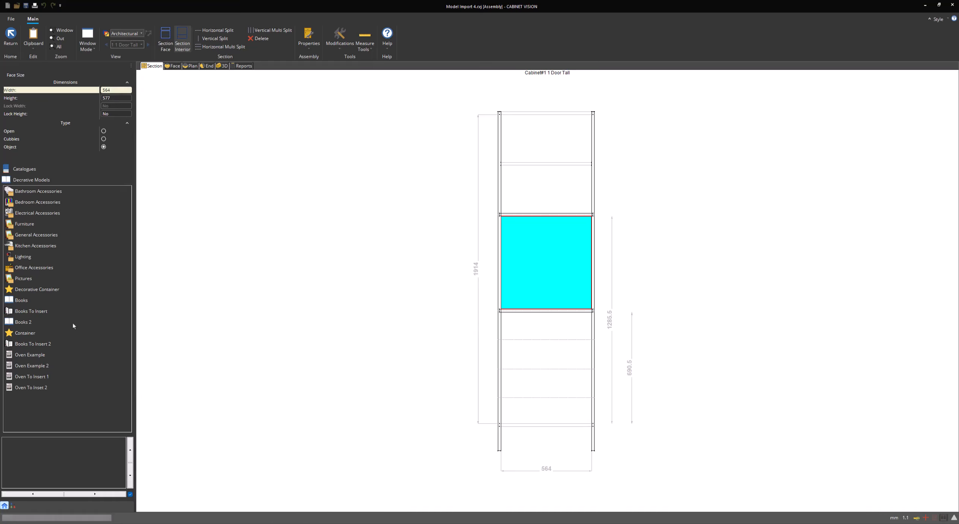
pyautogui.click(58, 377)
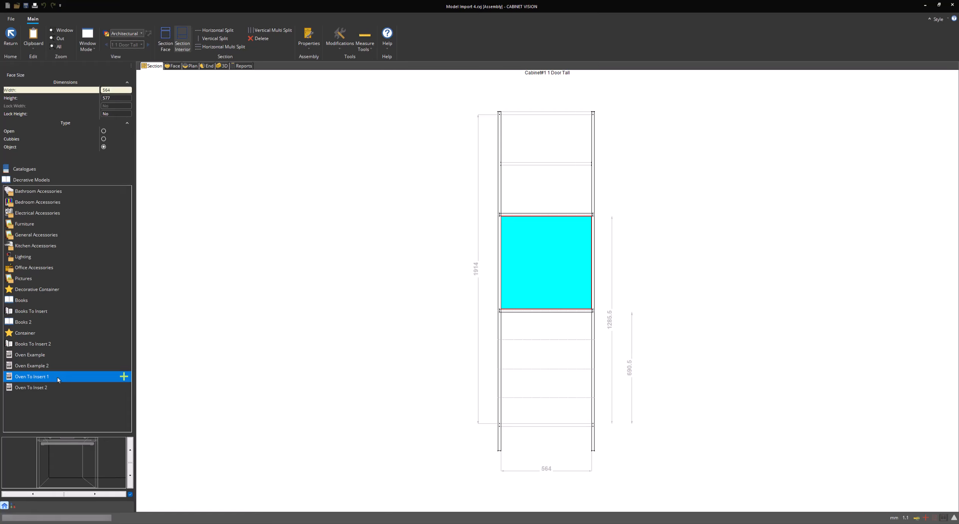
pyautogui.click(58, 388)
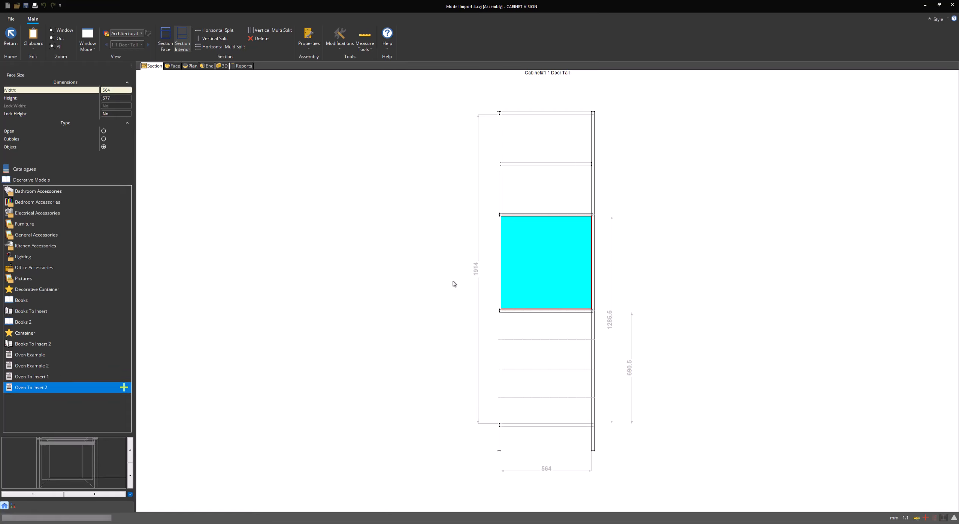
pyautogui.click(60, 377)
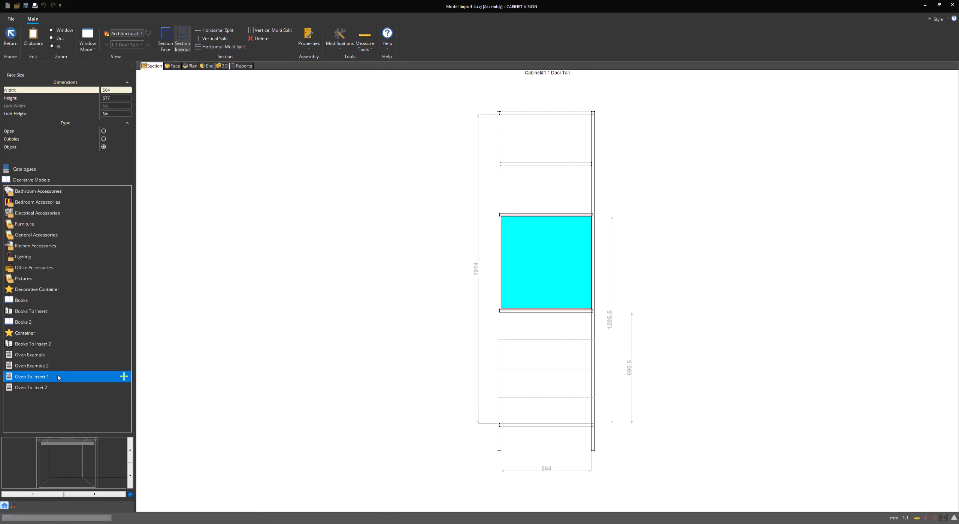
pyautogui.click(124, 377)
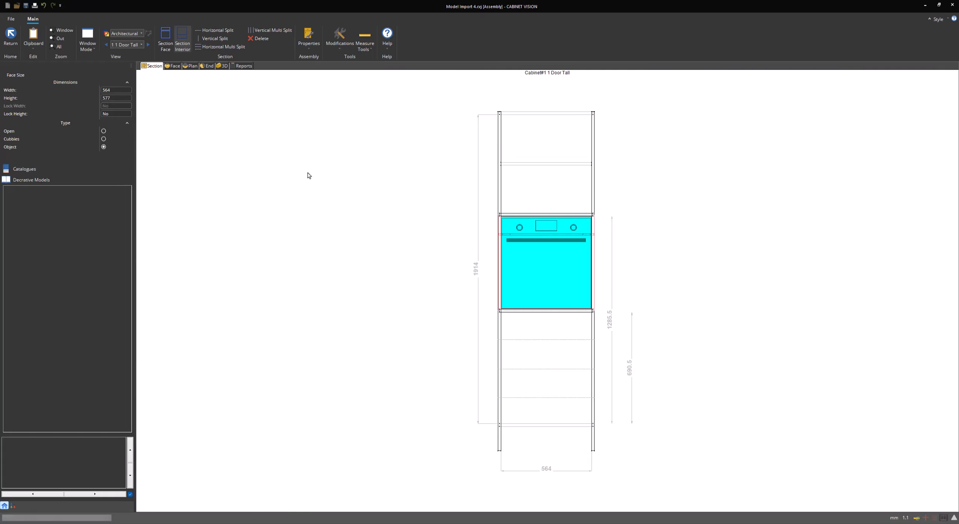
pyautogui.click(223, 67)
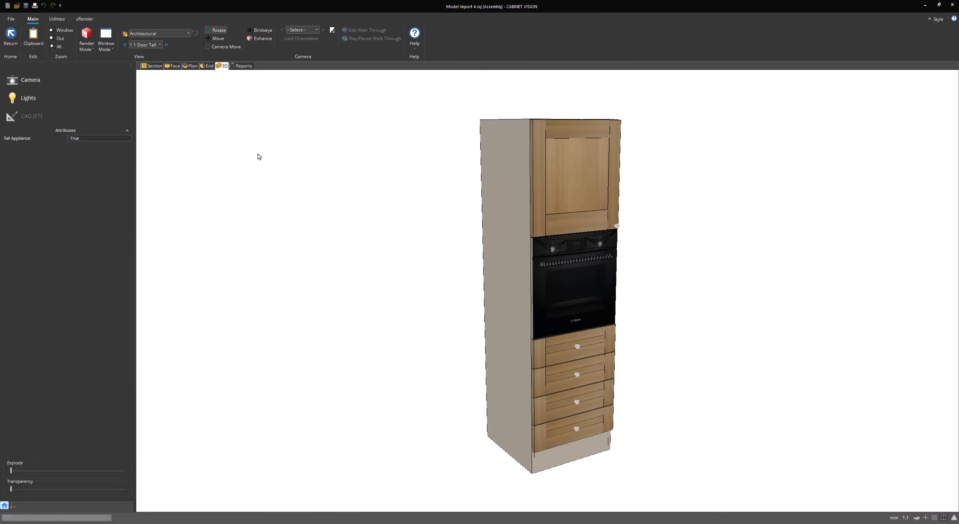
pyautogui.moveTo(648, 295); pyautogui.dragTo(415, 304)
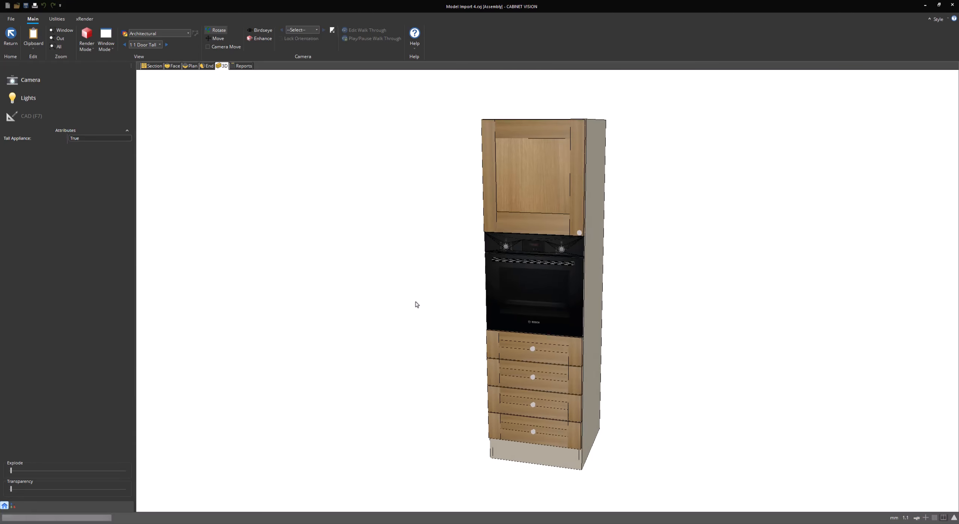
# Replace the oven in the middle opening with Oven To Inset 2 from the catalogue and view it in 3D
pyautogui.click(157, 67)
pyautogui.click(557, 290)
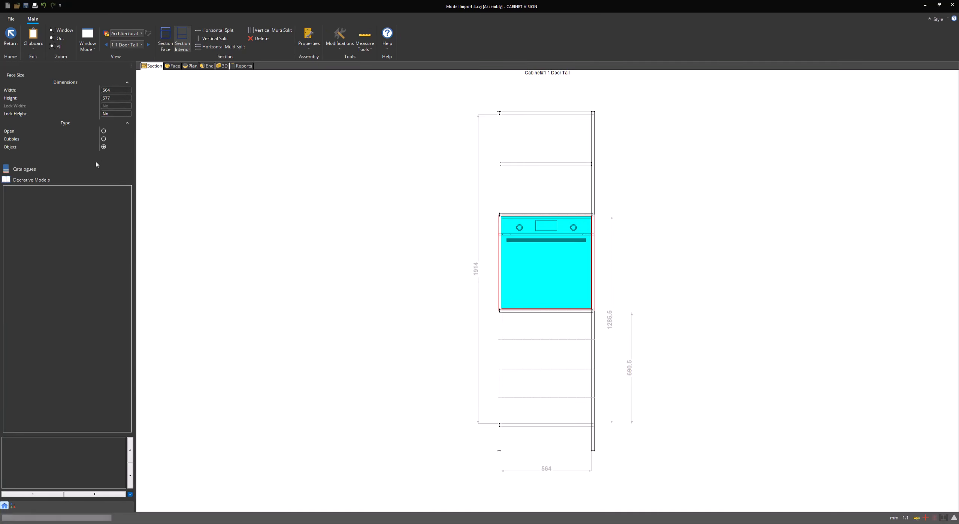
pyautogui.click(84, 169)
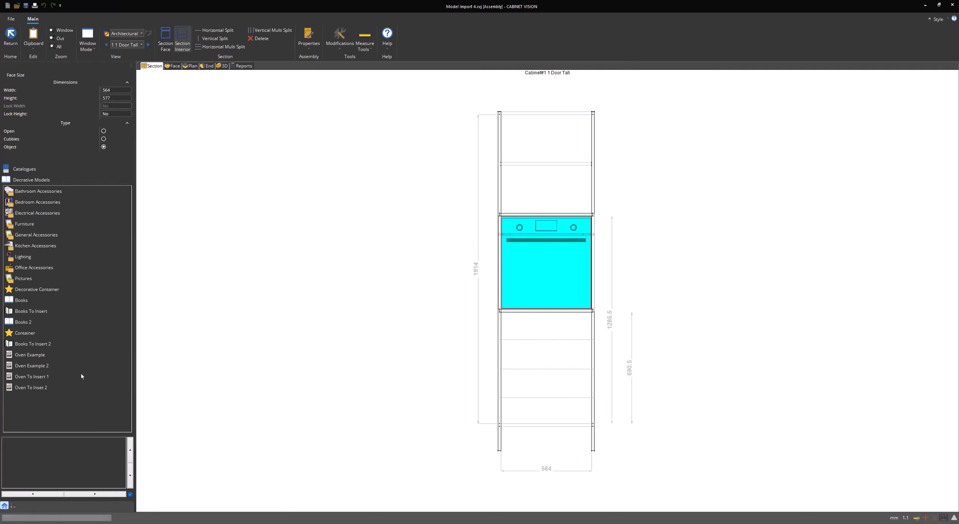
pyautogui.click(81, 387)
pyautogui.moveTo(118, 387); pyautogui.dragTo(356, 297)
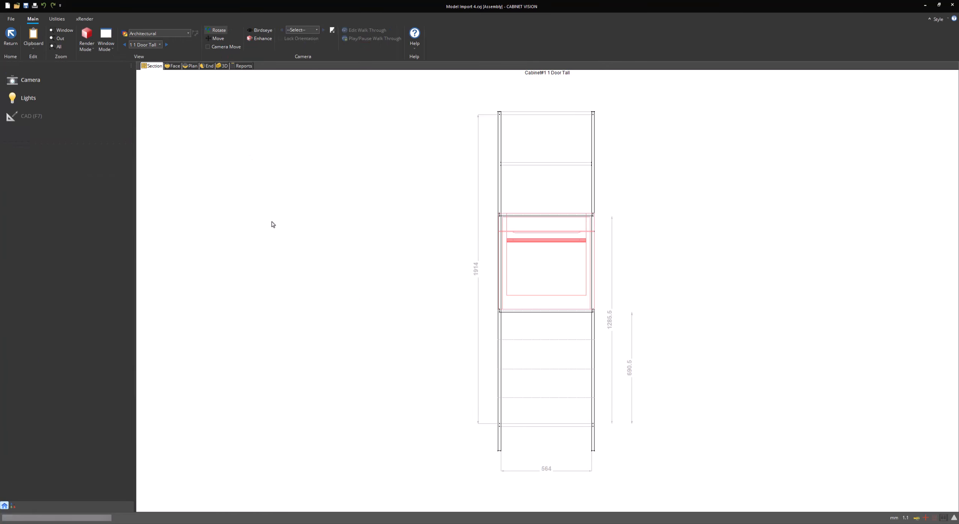
pyautogui.moveTo(272, 246); pyautogui.dragTo(381, 195)
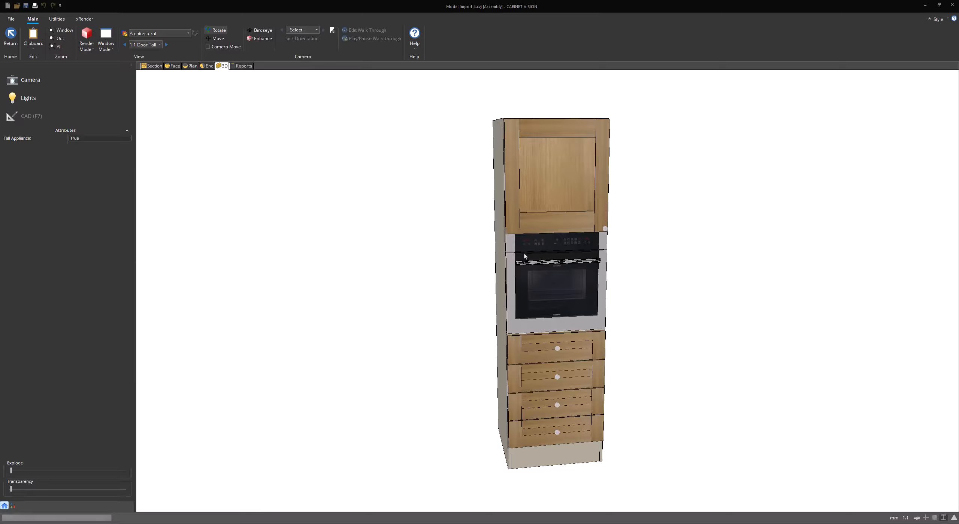
# Return to the room layout and load Oven.skp into the SketchUp model import
pyautogui.press('Escape')
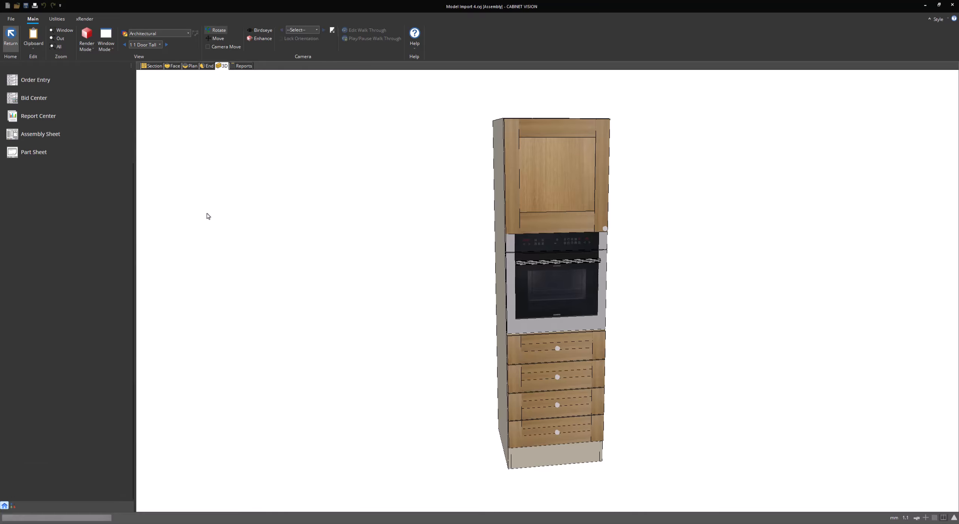
pyautogui.press('Escape')
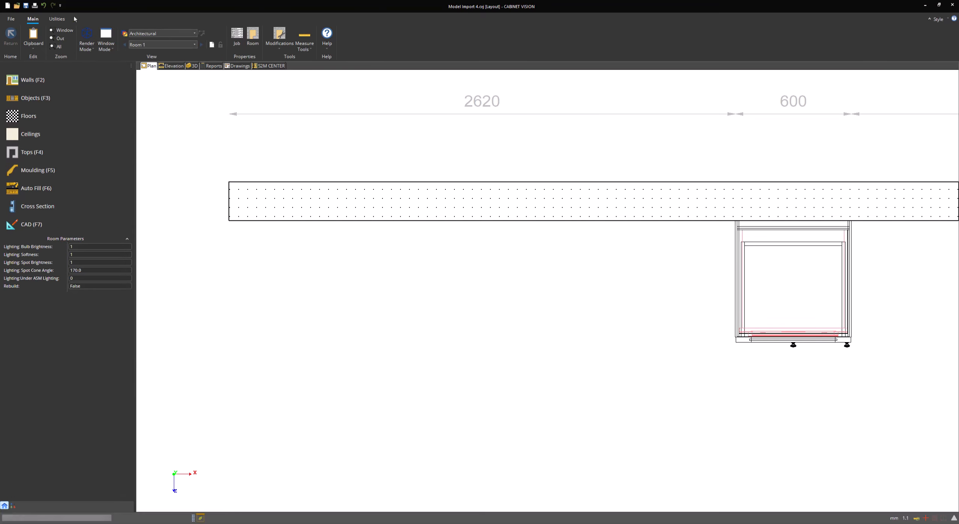
pyautogui.click(56, 19)
pyautogui.click(156, 36)
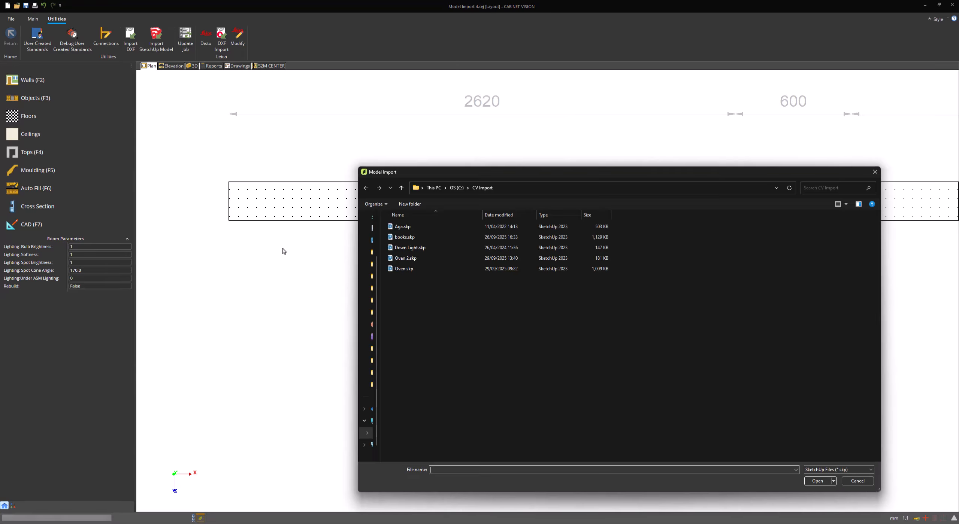
pyautogui.click(427, 269)
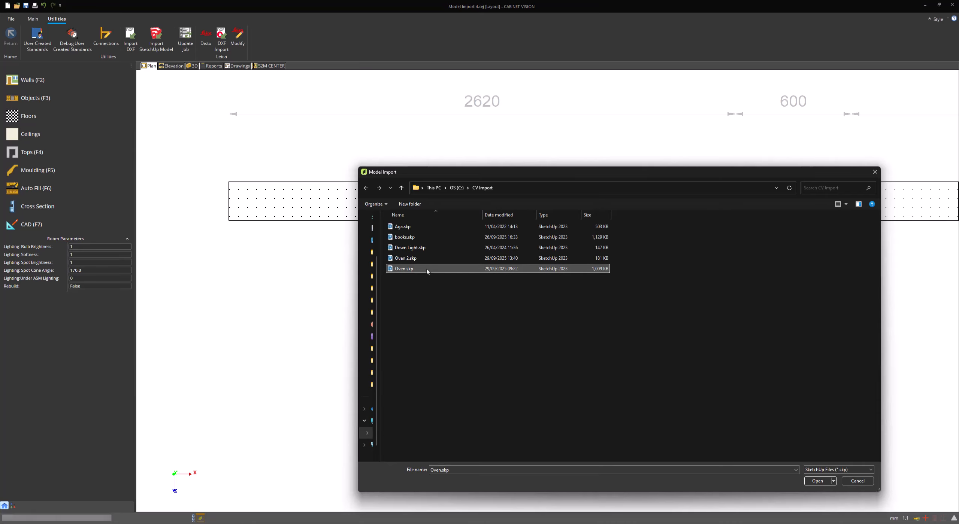
pyautogui.click(817, 481)
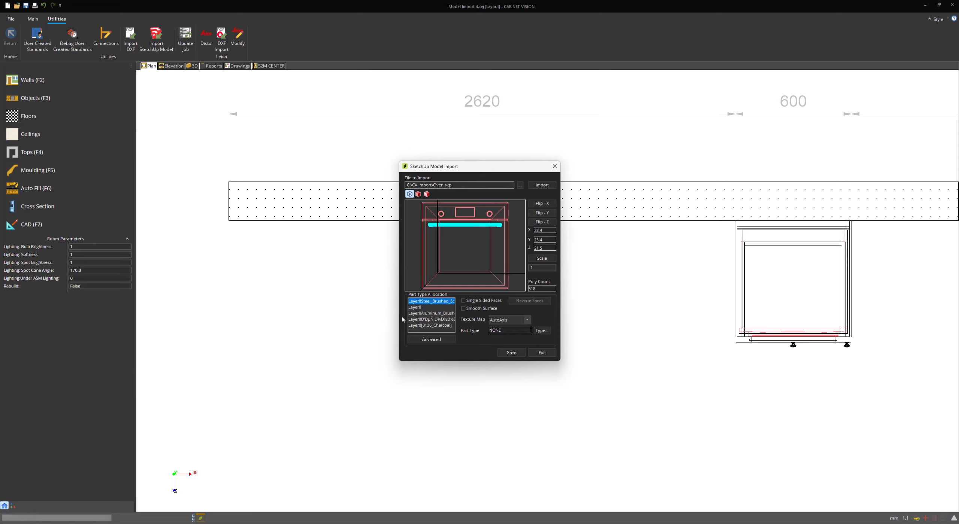
# Inspect the oven model's layers in the part type allocation, including Layer0 and Layer0[0136_Charcoal], and exit without saving
pyautogui.click(427, 307)
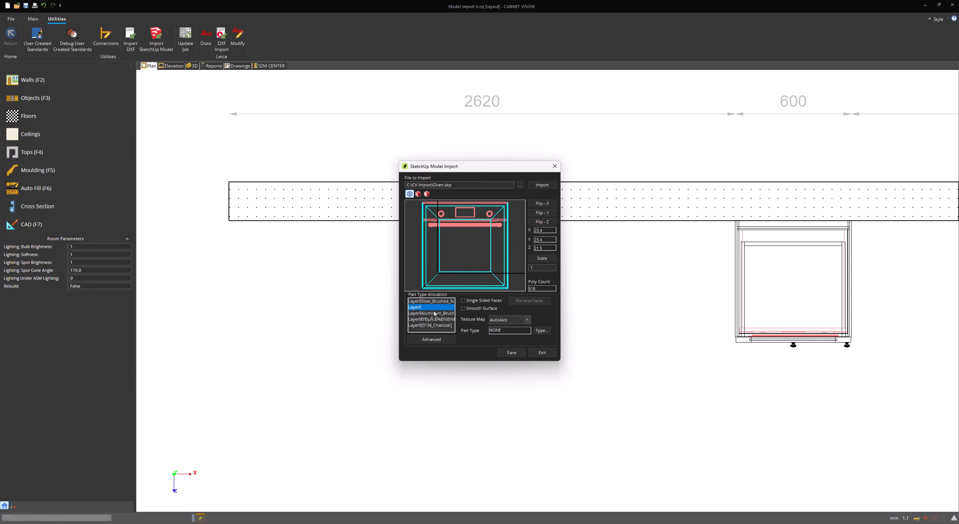
pyautogui.click(433, 321)
pyautogui.click(433, 325)
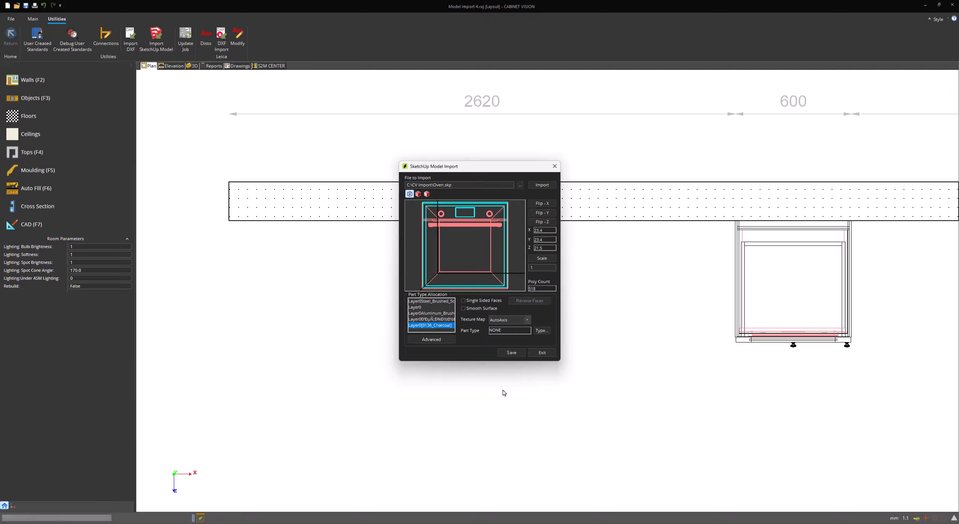
pyautogui.click(535, 354)
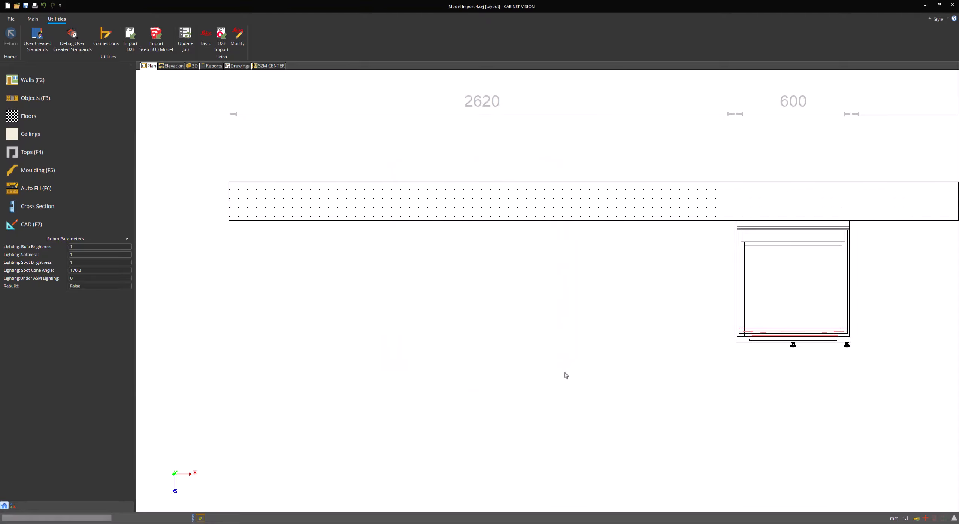
# Examine the class and type in the advanced save properties of Oven Example from the Decrative Models catalogue, then cancel the edit
pyautogui.click(89, 100)
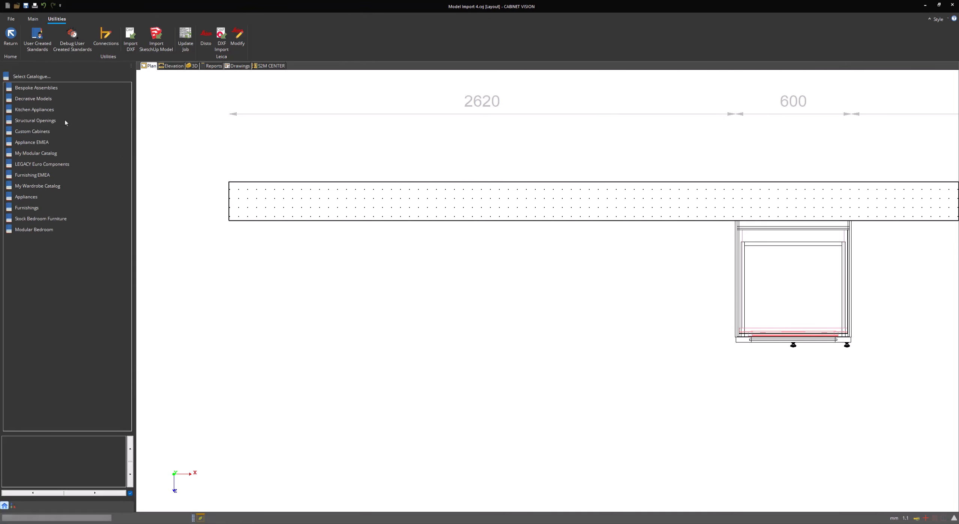
pyautogui.click(49, 99)
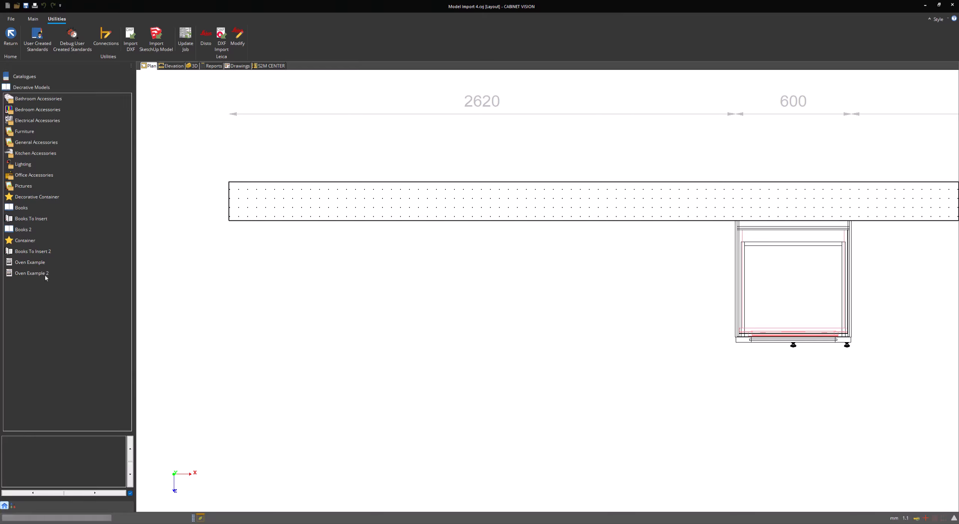
pyautogui.rightClick(45, 265)
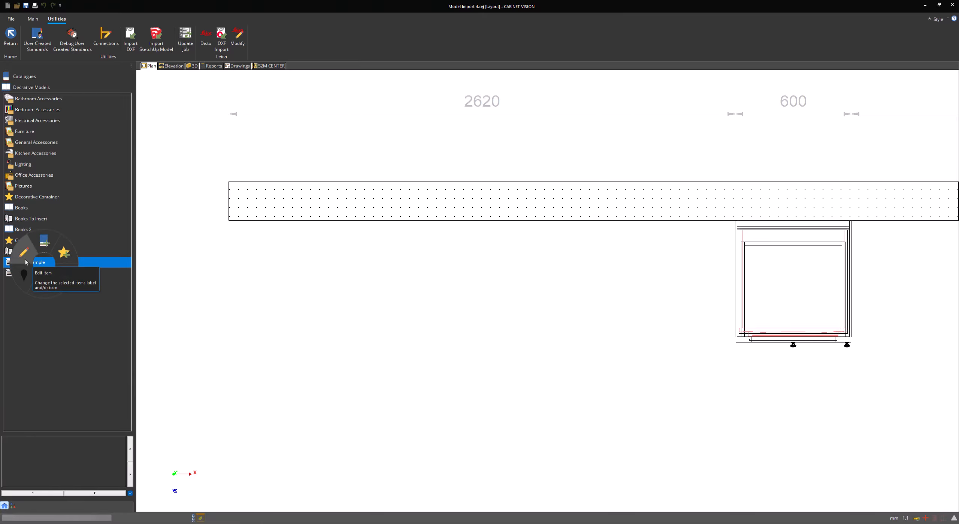
pyautogui.click(26, 259)
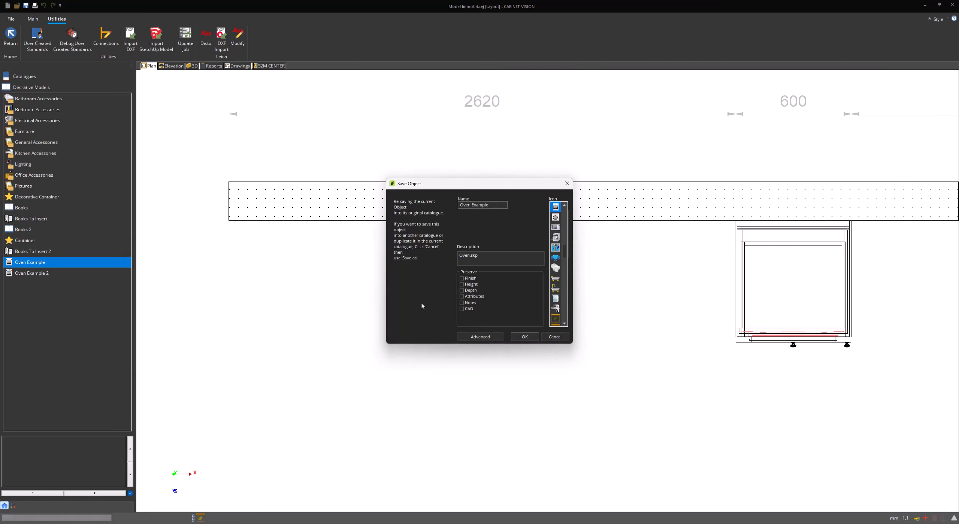
pyautogui.click(483, 336)
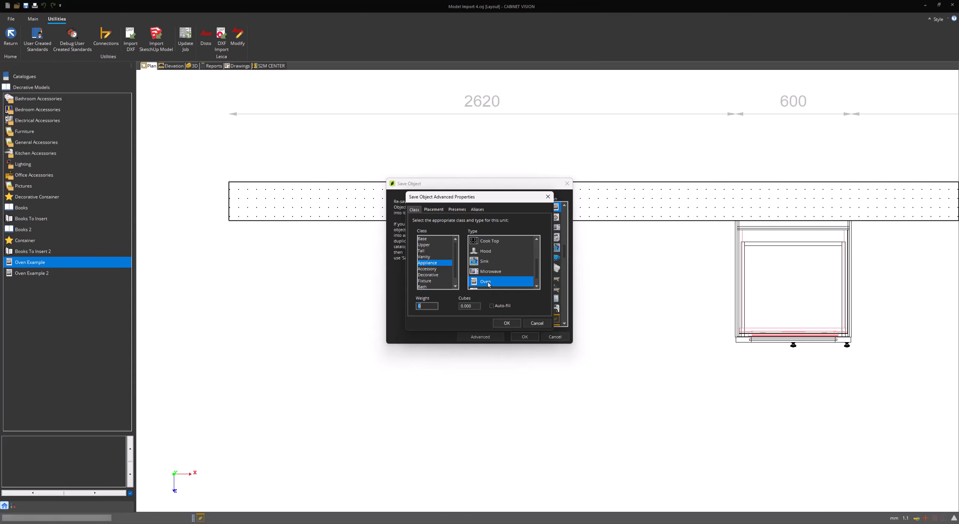
pyautogui.click(330, 504)
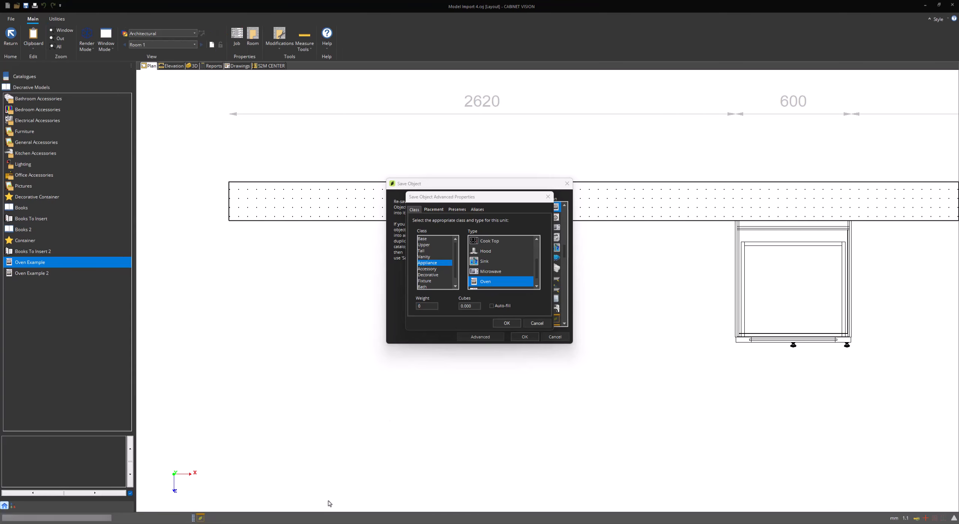
pyautogui.click(538, 324)
pyautogui.click(554, 337)
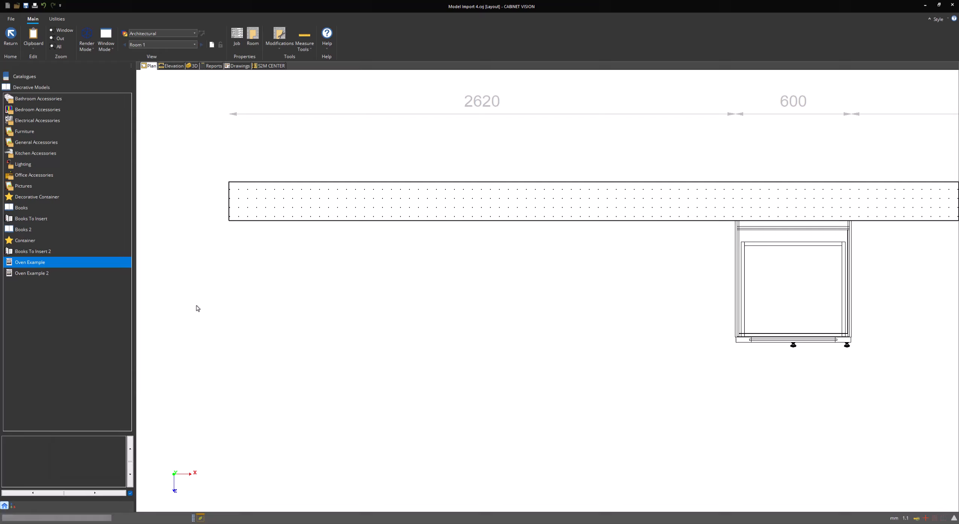
# Place the Container from the Decrative Models catalogue against the wall, about 1150 mm from its left end, and select it
pyautogui.click(43, 245)
pyautogui.moveTo(43, 246); pyautogui.dragTo(501, 299)
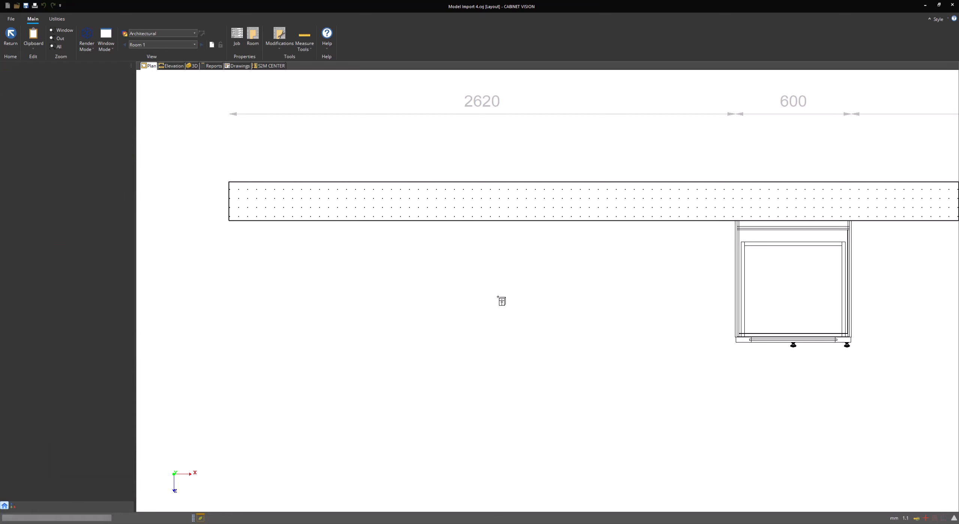
pyautogui.press('Escape')
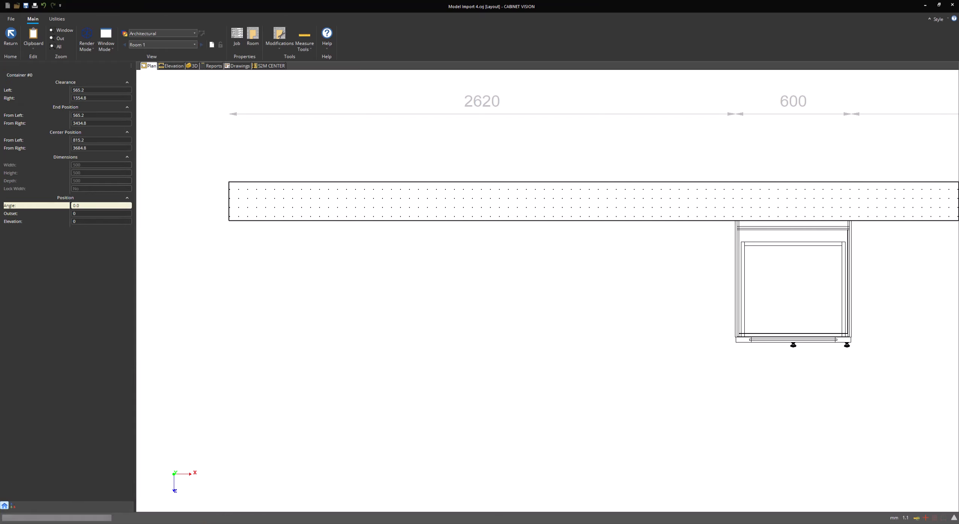
pyautogui.click(502, 281)
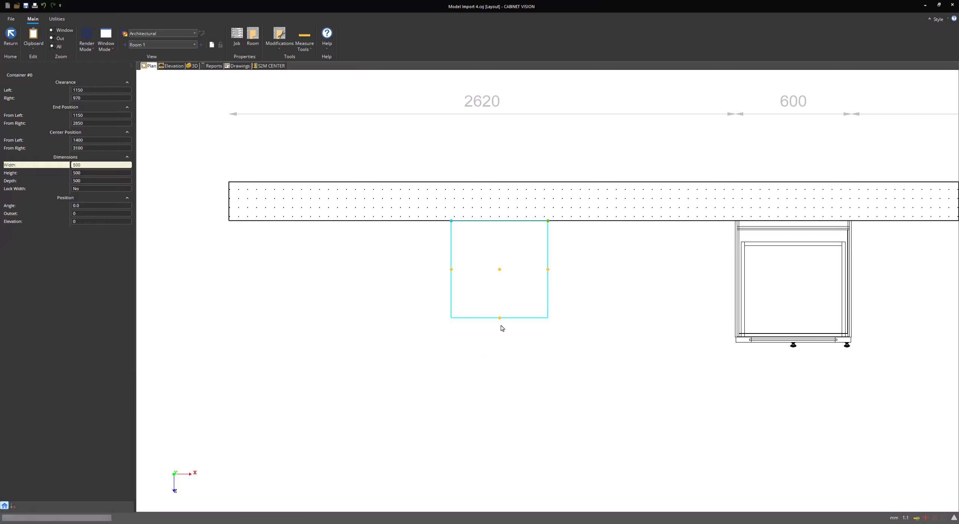
pyautogui.press('Delete')
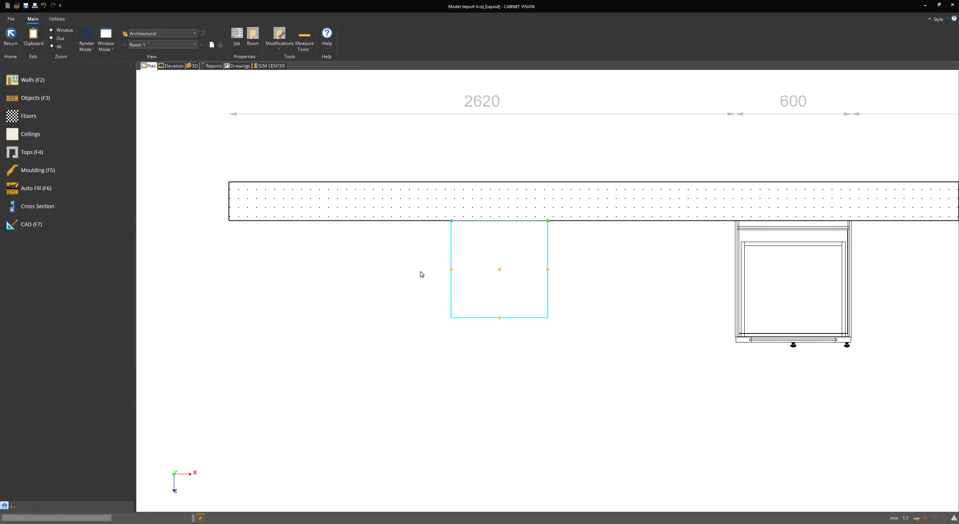
pyautogui.moveTo(393, 181); pyautogui.dragTo(700, 437)
pyautogui.hotkey('ctrl', 'z')
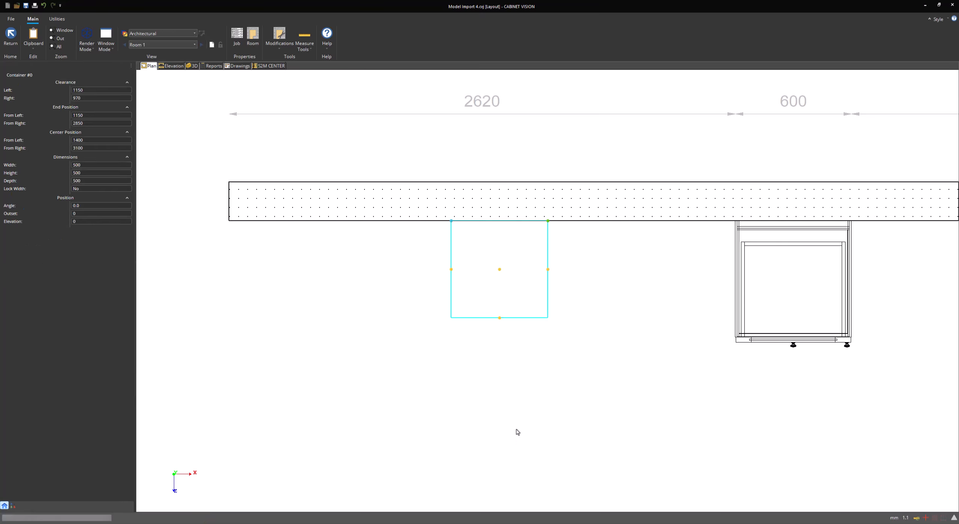
# Open the container for assembly editing and place Oven Example from the Decrative Models catalogue in its face view
pyautogui.doubleClick(512, 285)
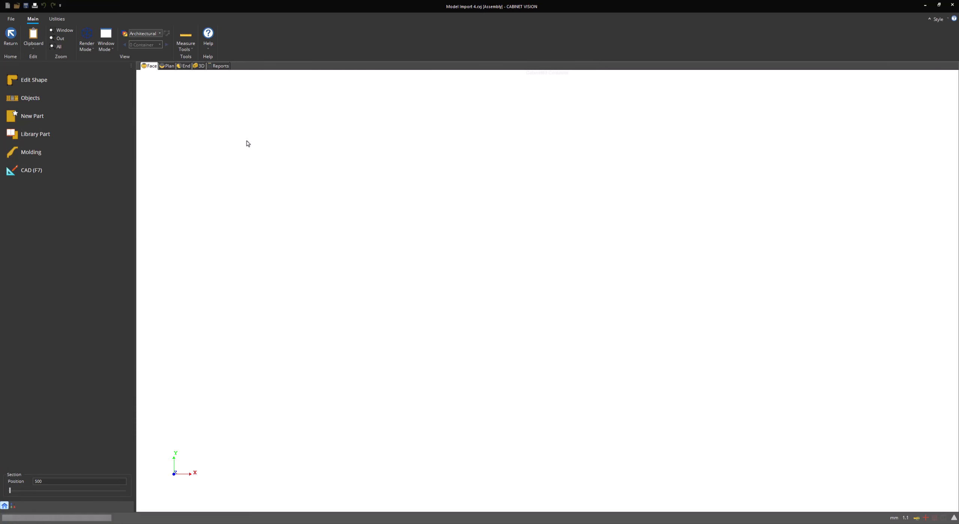
pyautogui.click(119, 99)
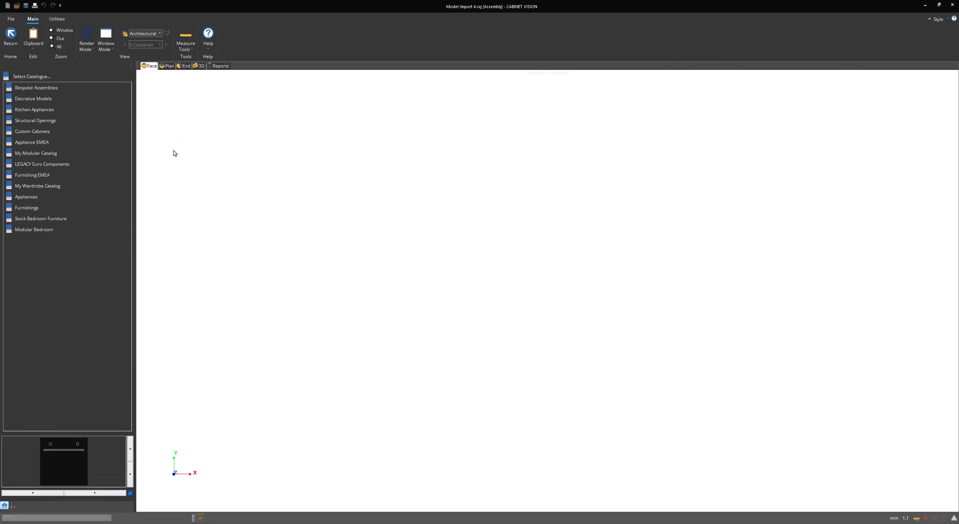
pyautogui.click(50, 100)
pyautogui.click(55, 265)
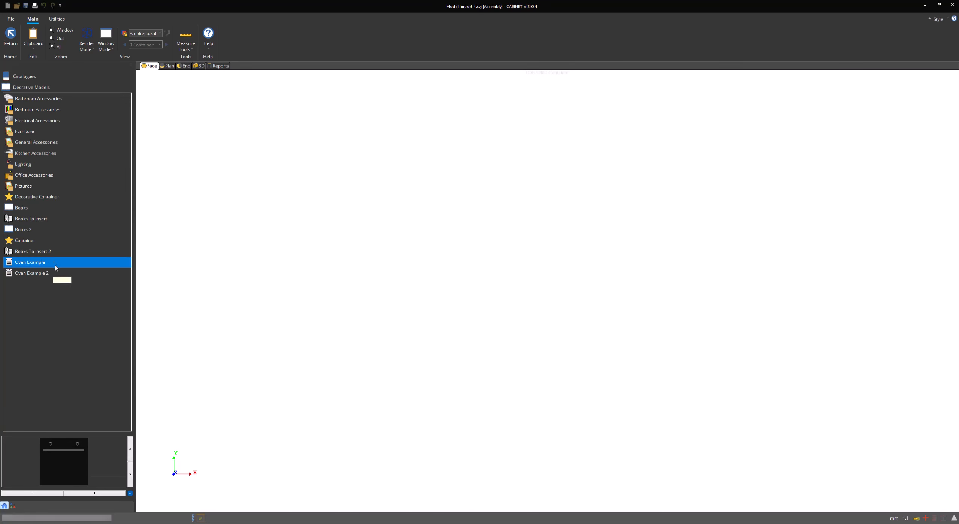
pyautogui.moveTo(49, 265); pyautogui.dragTo(353, 376)
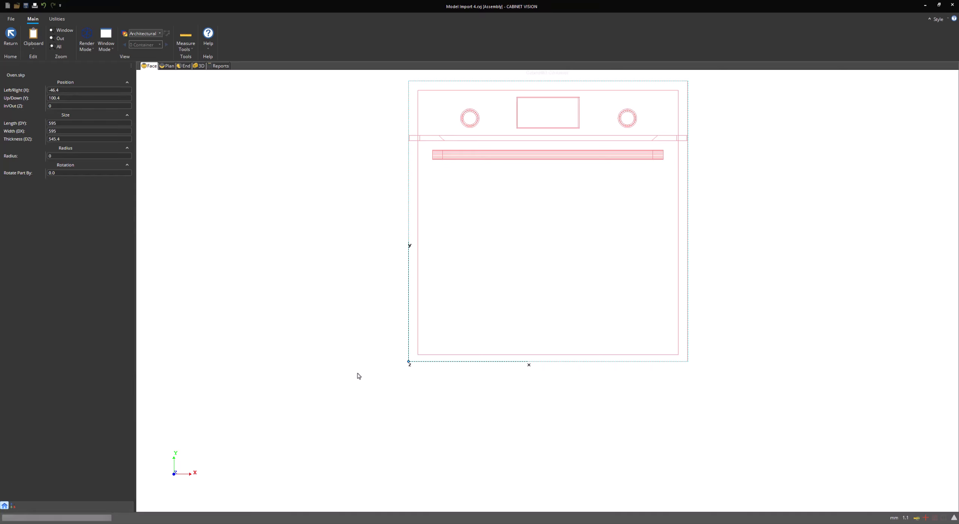
# Set the oven's left/right (X) and up/down (Y) positions to 0 in the container
pyautogui.click(83, 91)
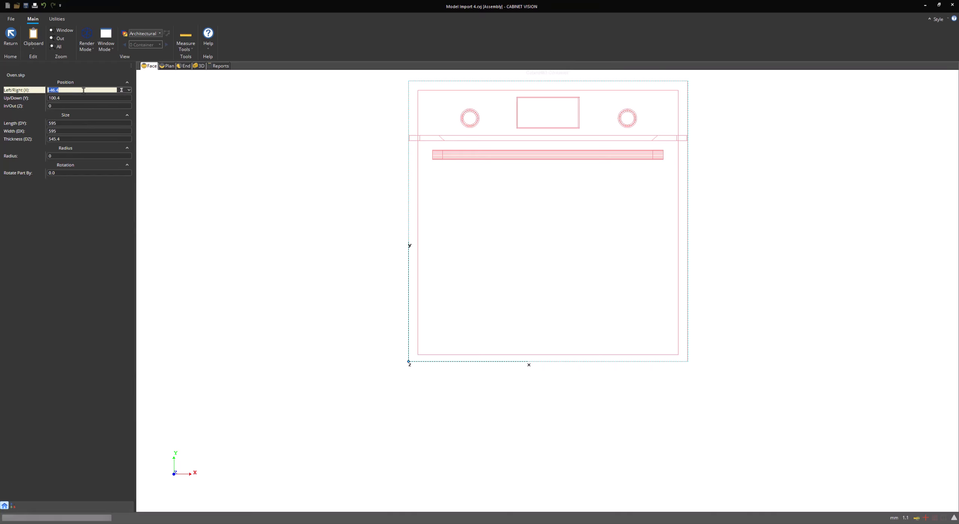
pyautogui.write('0')
pyautogui.press('Return')
pyautogui.click(87, 99)
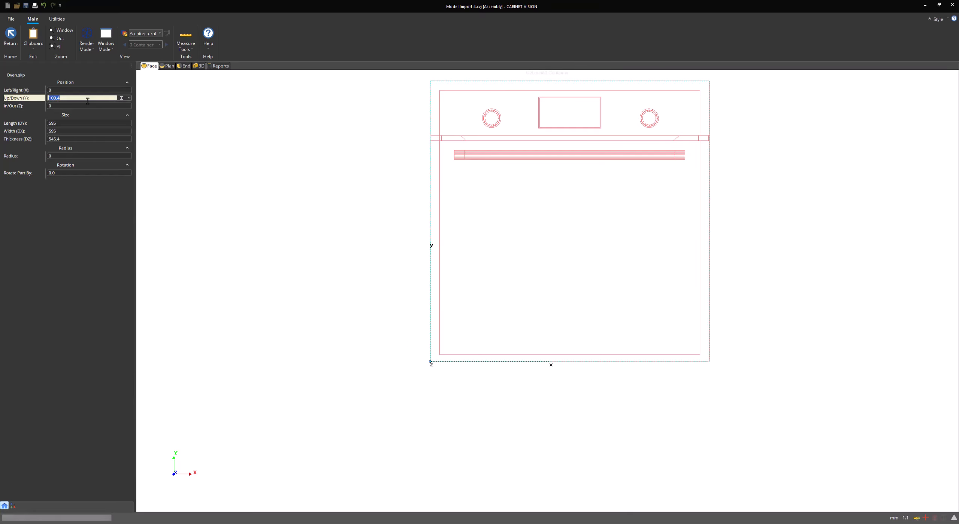
pyautogui.write('0')
pyautogui.press('Return')
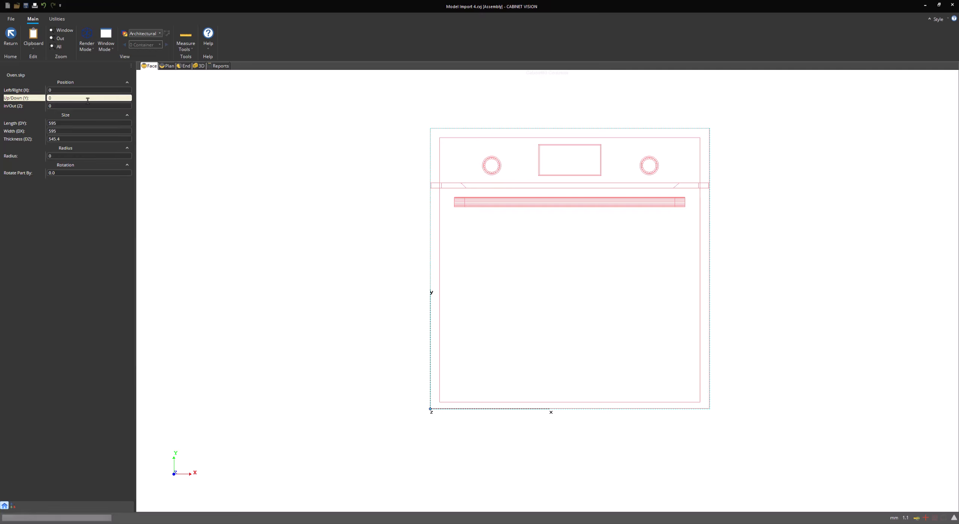
pyautogui.click(244, 188)
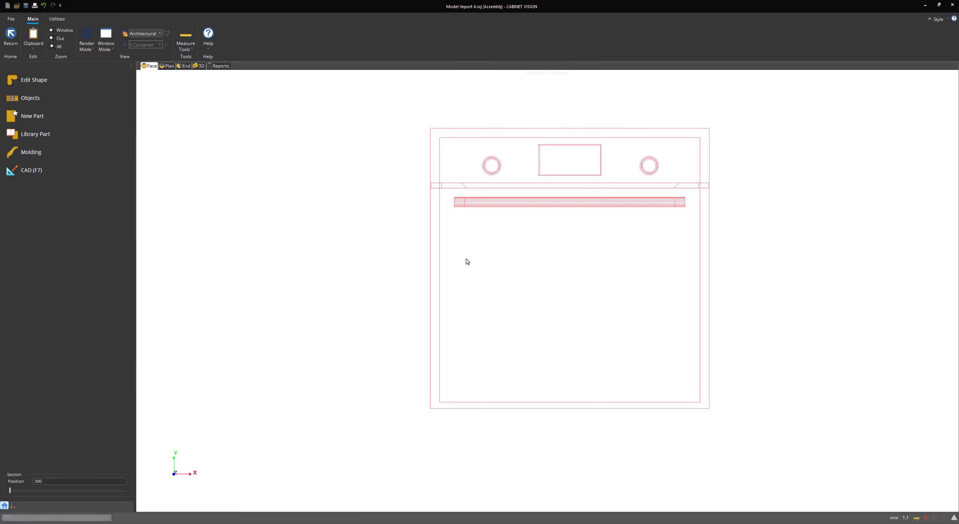
# Set the Oven.skp part's left/right (X) position to -15 and its up/down (Y) position to -10
pyautogui.click(449, 184)
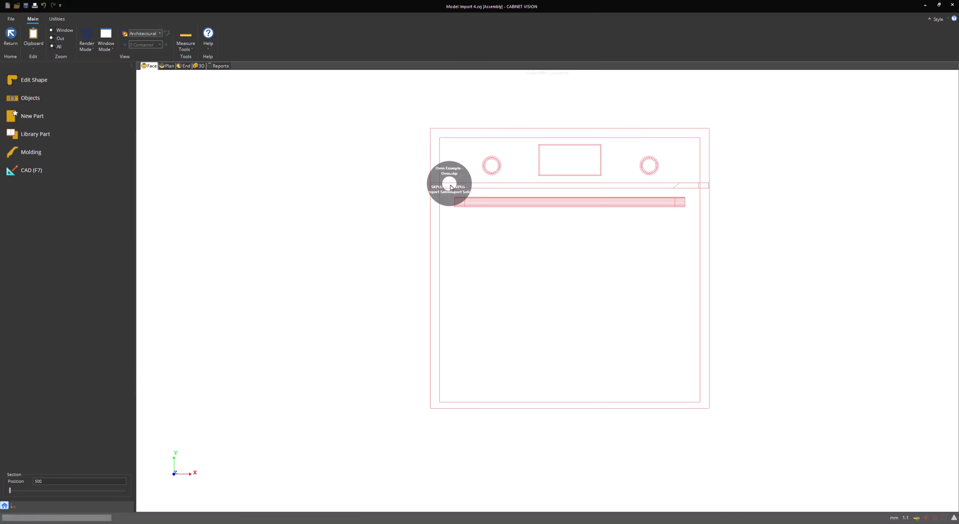
pyautogui.click(450, 173)
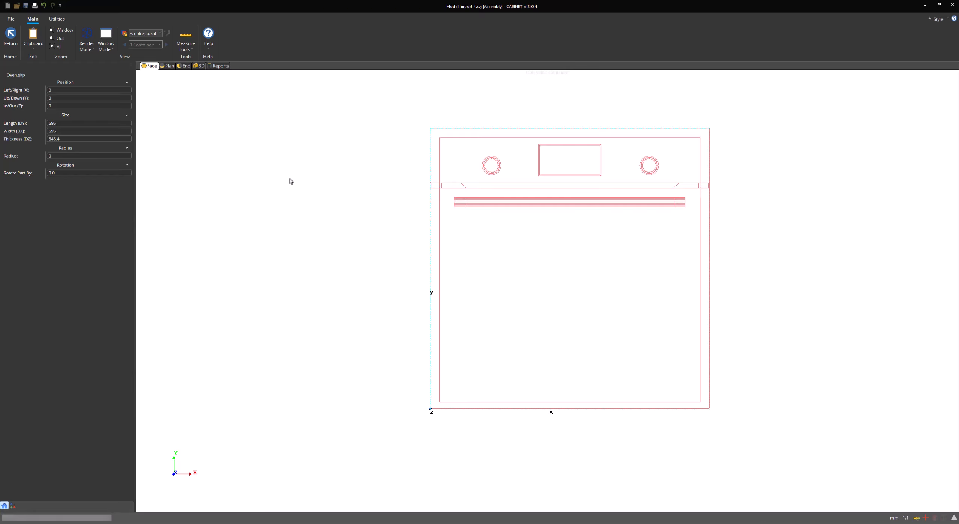
pyautogui.click(77, 90)
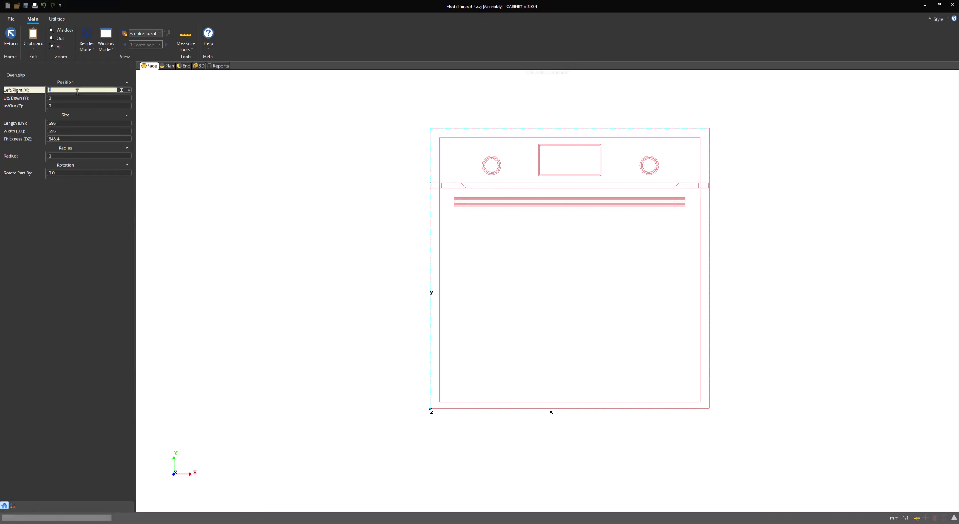
pyautogui.press('Return')
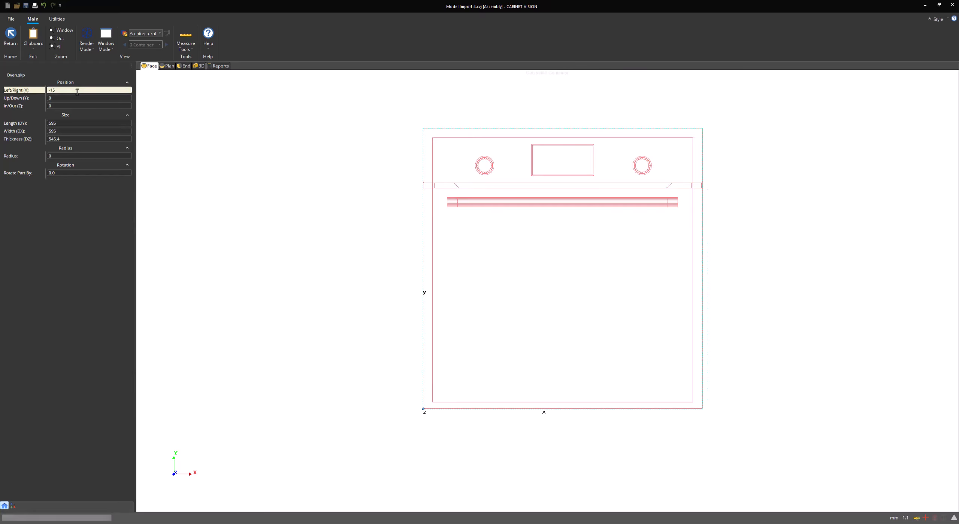
pyautogui.click(68, 98)
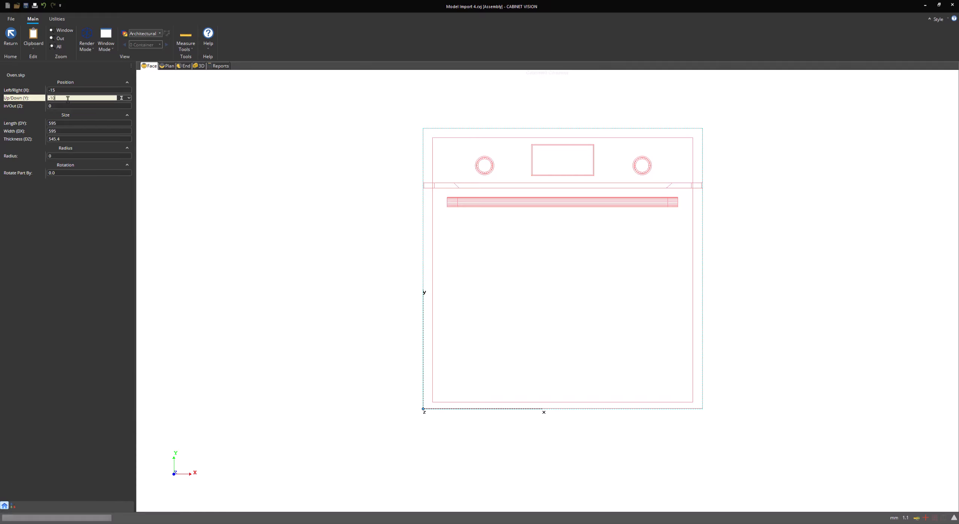
pyautogui.press('Return')
pyautogui.click(296, 184)
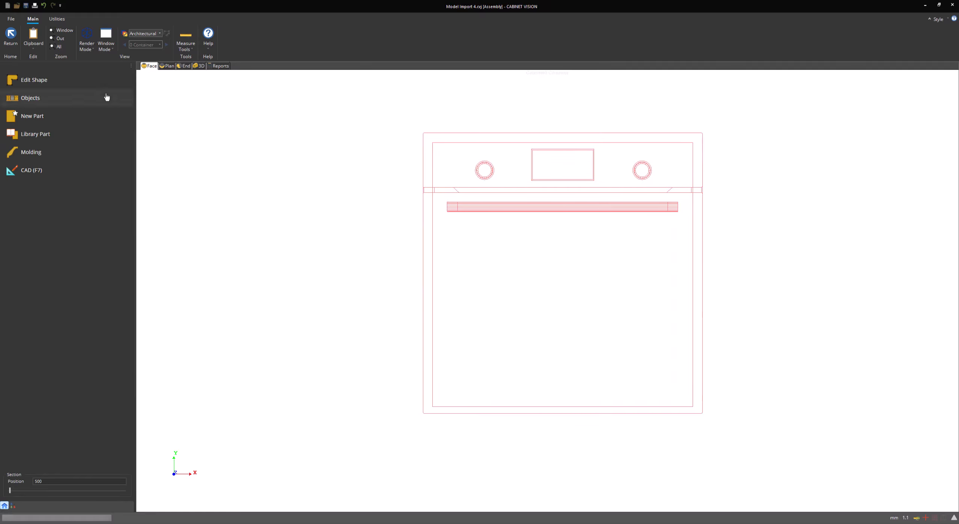
# Compare the container's shape outline with the oven's edges in the face and plan views, including the front panel and handle
pyautogui.click(94, 80)
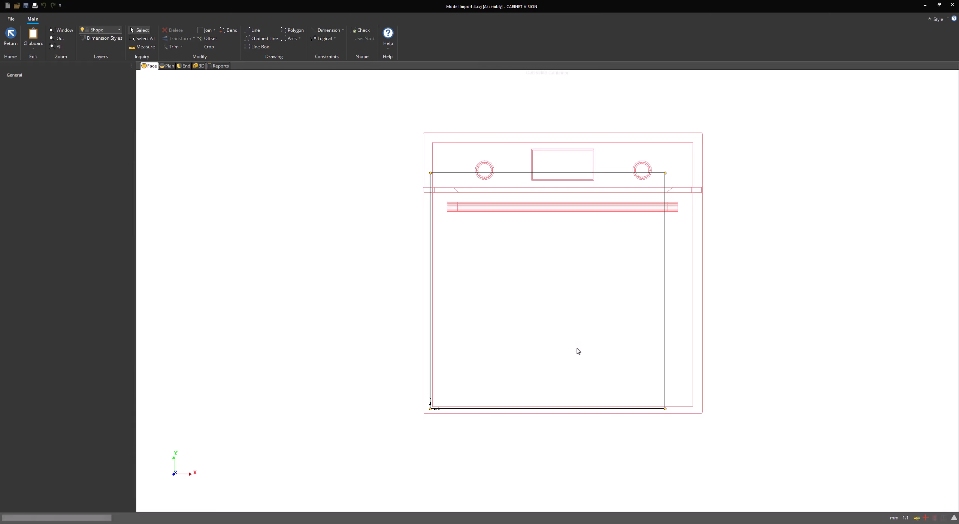
pyautogui.scroll(5, 473, 377)
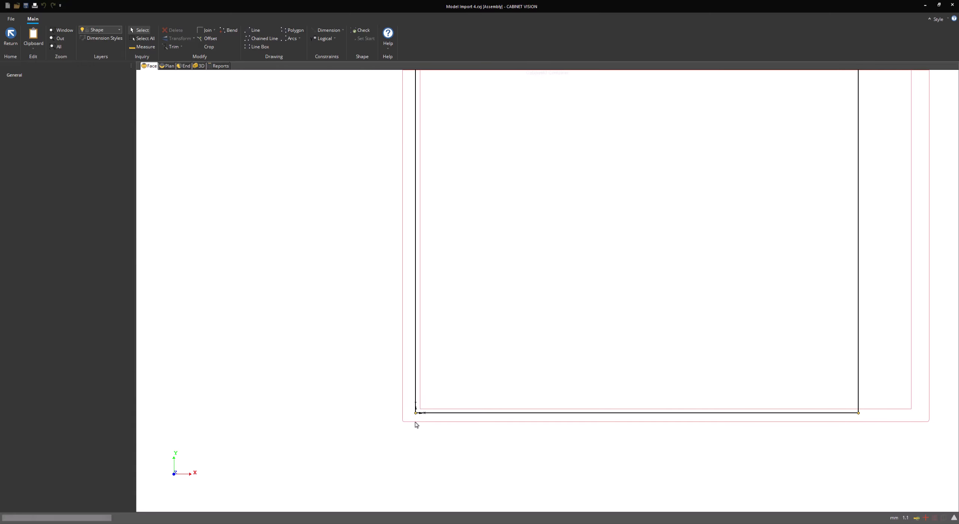
pyautogui.scroll(-3, 421, 417)
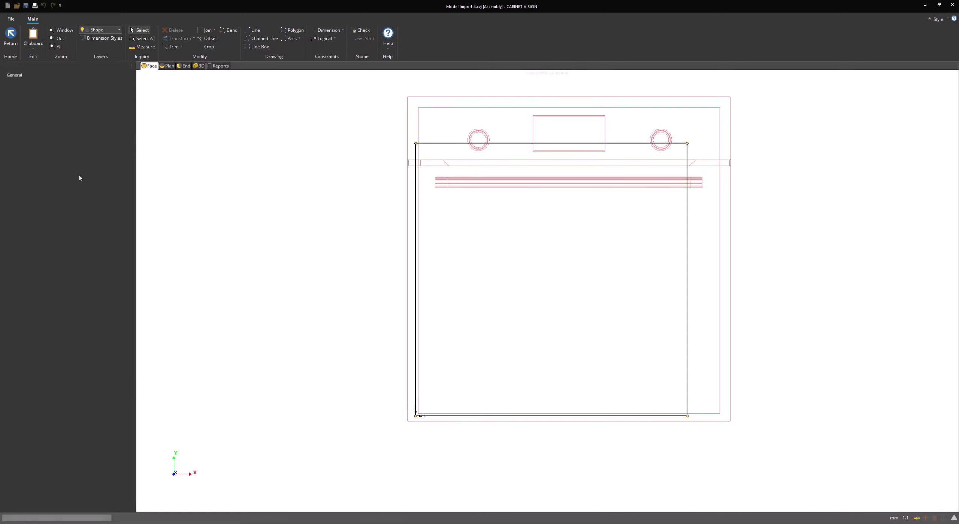
pyautogui.click(11, 36)
pyautogui.click(167, 66)
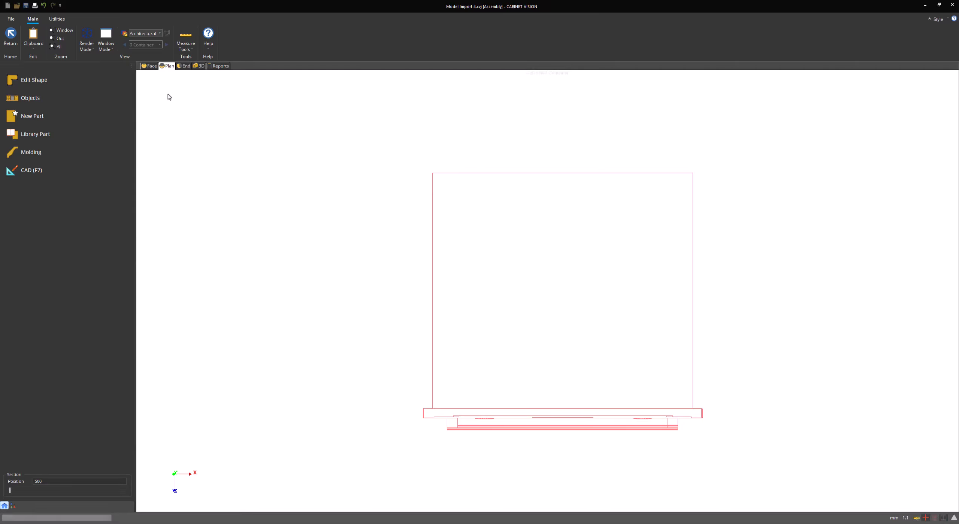
pyautogui.click(116, 81)
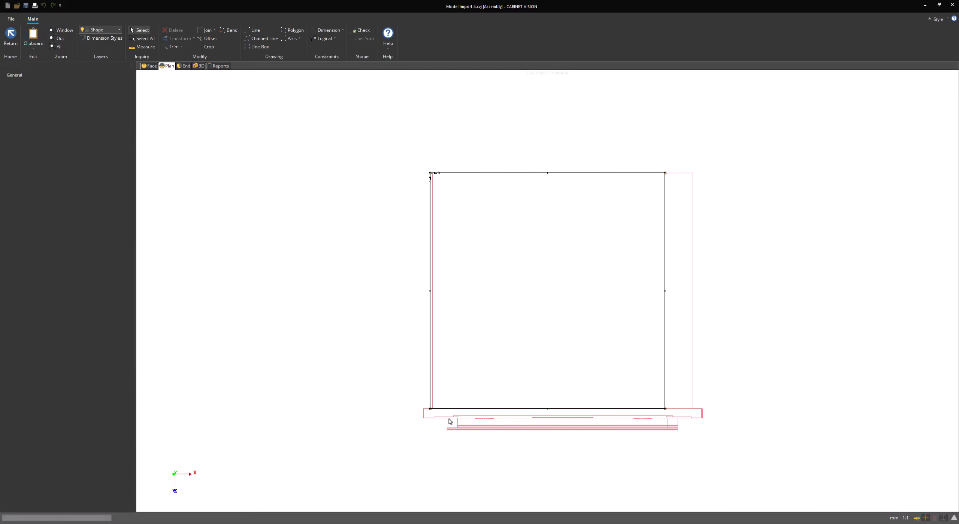
pyautogui.scroll(3, 442, 427)
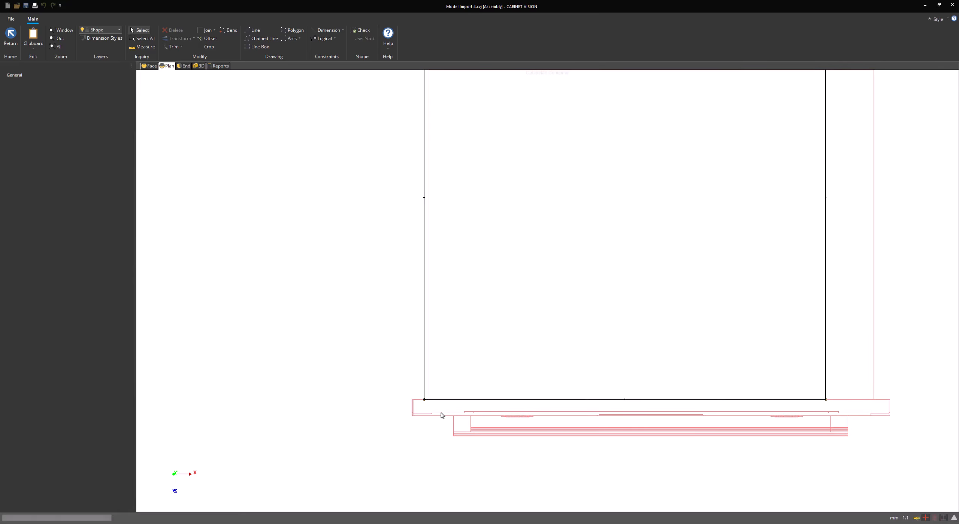
pyautogui.scroll(2, 441, 415)
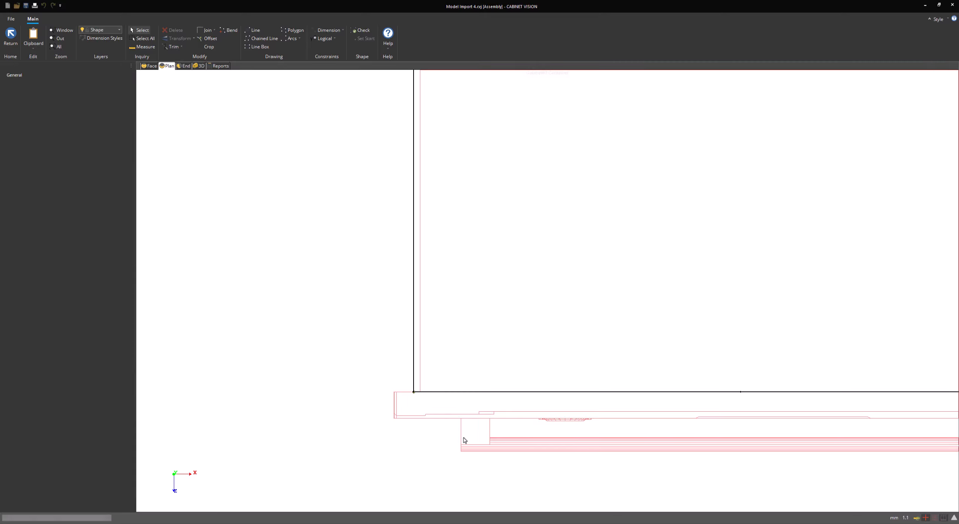
pyautogui.scroll(-1, 465, 431)
pyautogui.scroll(-2, 493, 339)
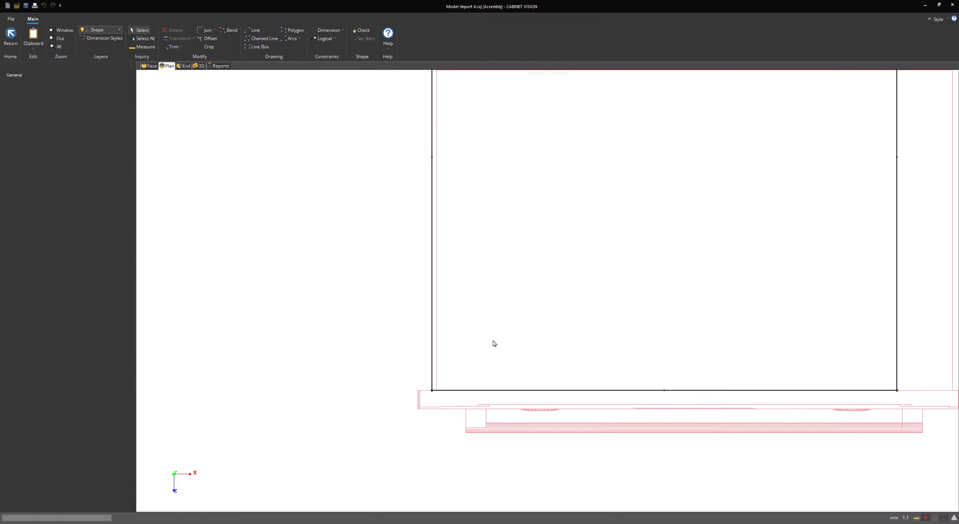
# Return to the room layout and set the container's depth to 600 mm, with Lock Width set to No
pyautogui.click(9, 41)
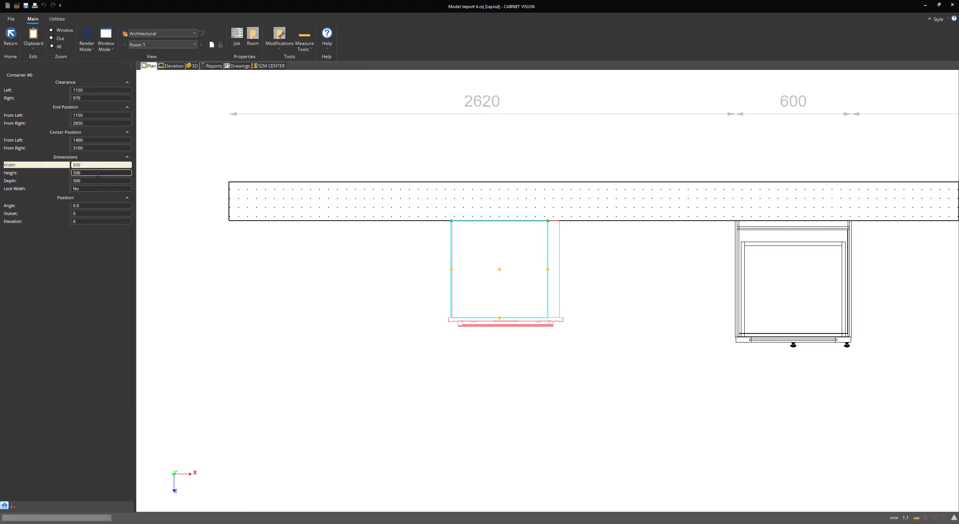
pyautogui.click(93, 189)
pyautogui.doubleClick(92, 181)
pyautogui.write('600')
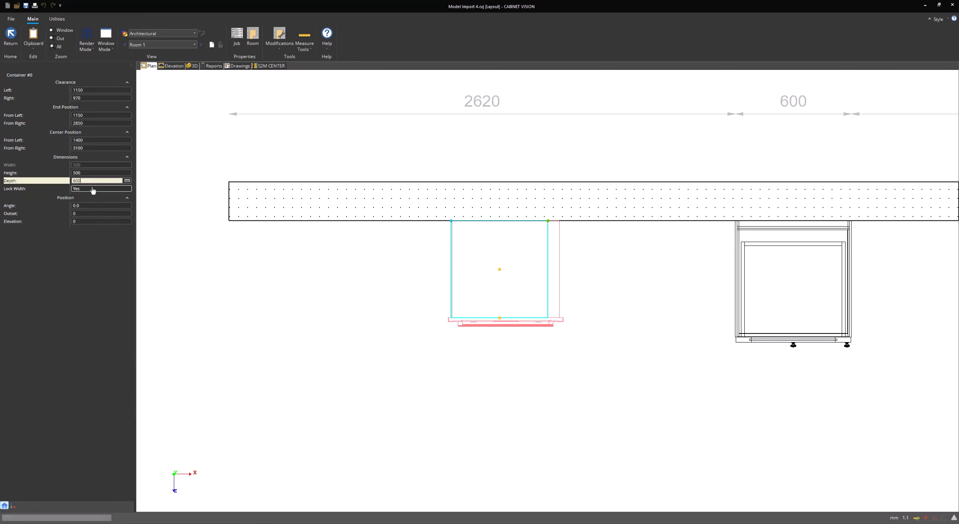
pyautogui.press('Return')
pyautogui.click(93, 189)
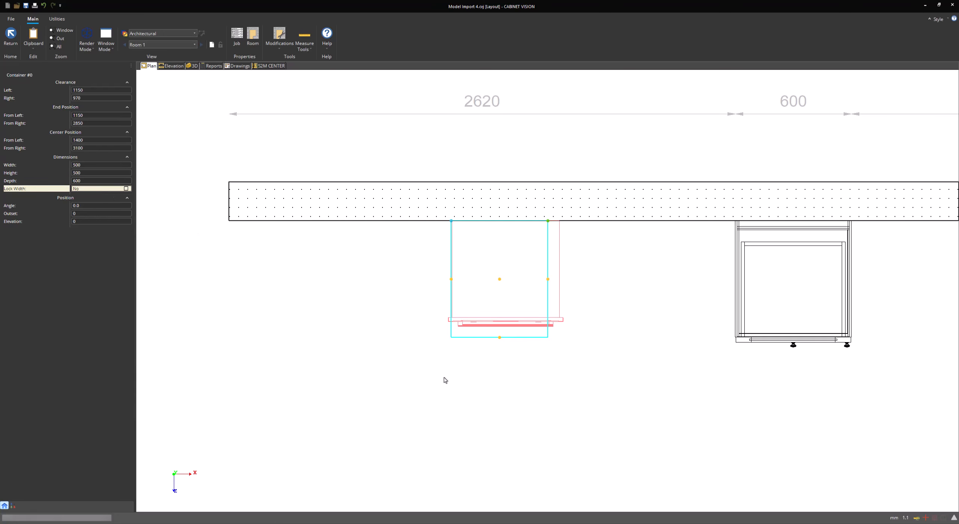
# Reopen the container and examine its plan shape around the oven's front, then leave shape editing
pyautogui.scroll(1, 479, 335)
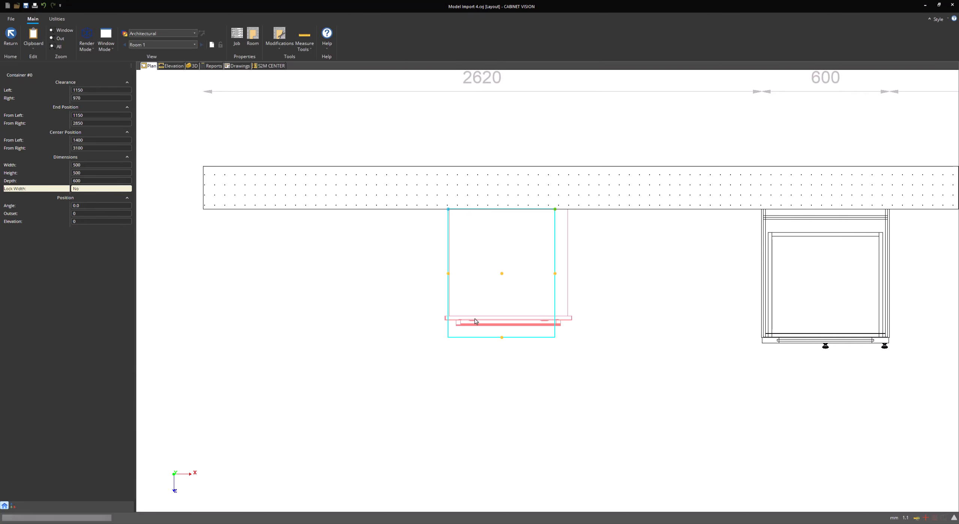
pyautogui.scroll(2, 471, 313)
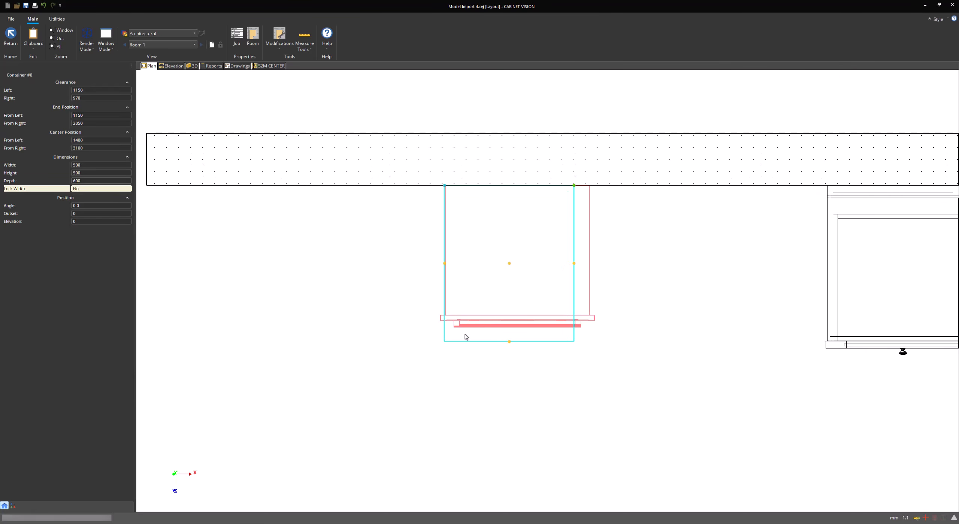
pyautogui.doubleClick(468, 303)
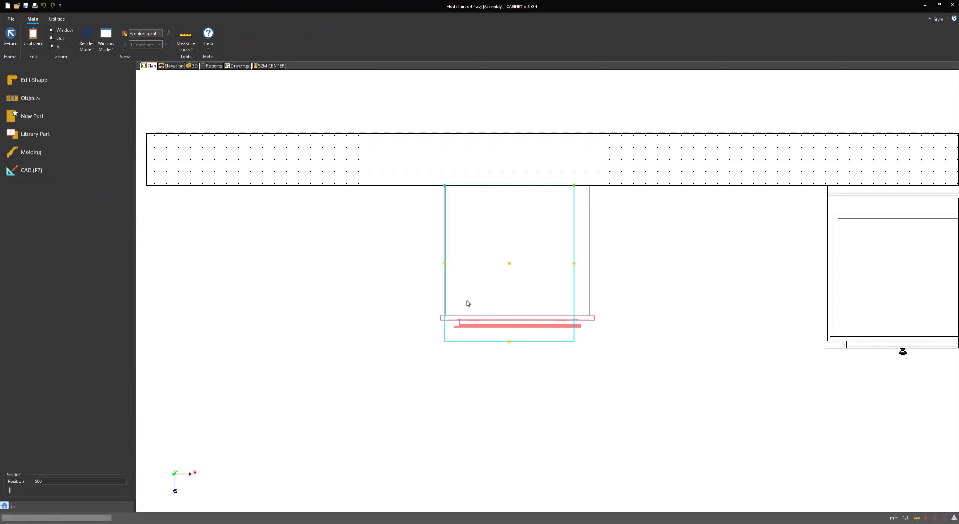
pyautogui.click(42, 81)
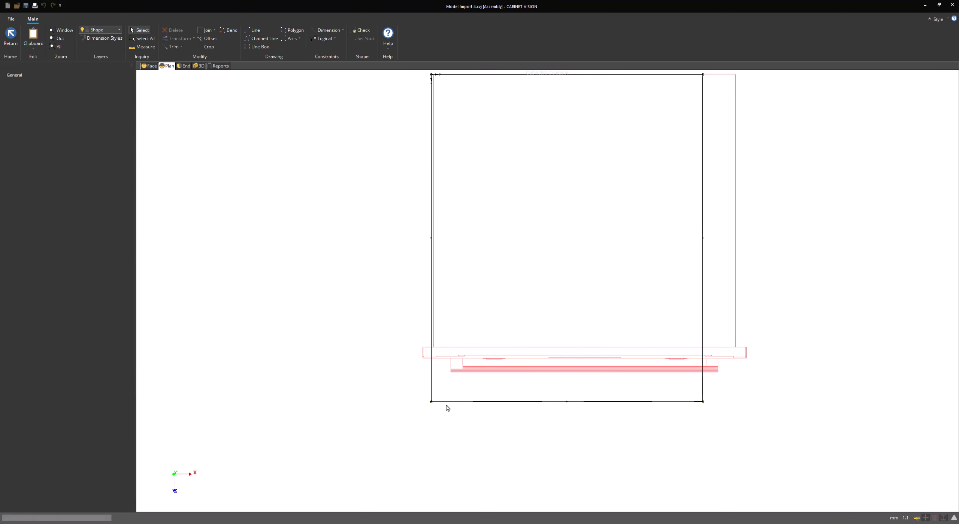
pyautogui.scroll(2, 447, 407)
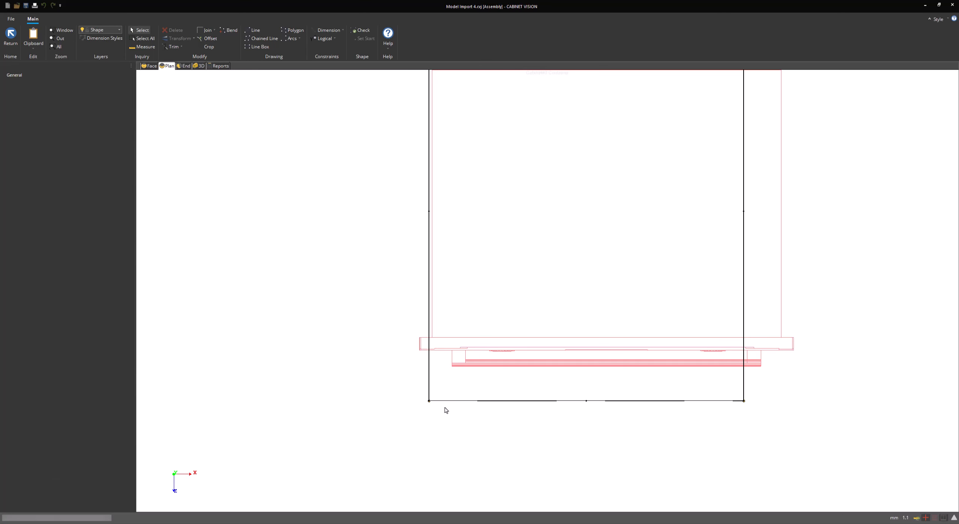
pyautogui.click(10, 36)
# Place snap marks in the plan view at the rear corner of the oven's front panel and the front corner of its handle
pyautogui.scroll(4, 446, 347)
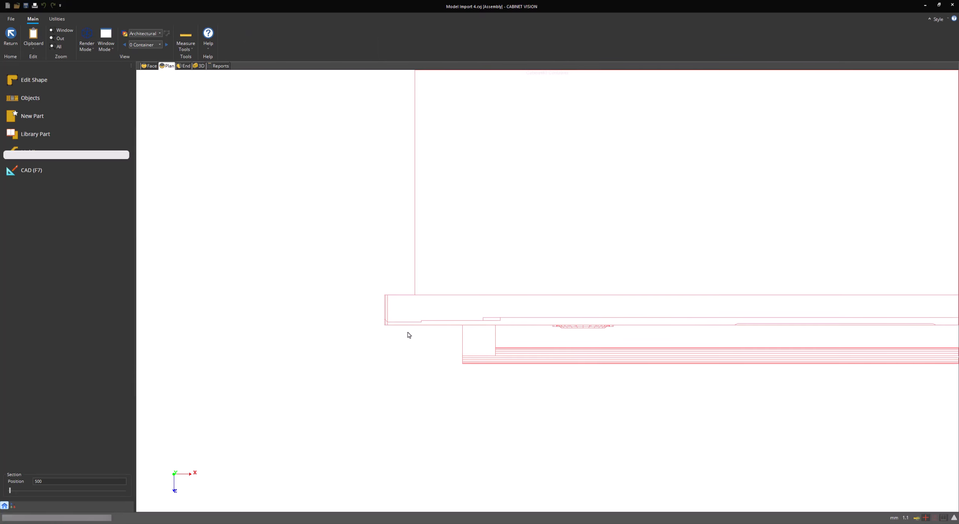
pyautogui.scroll(2, 428, 332)
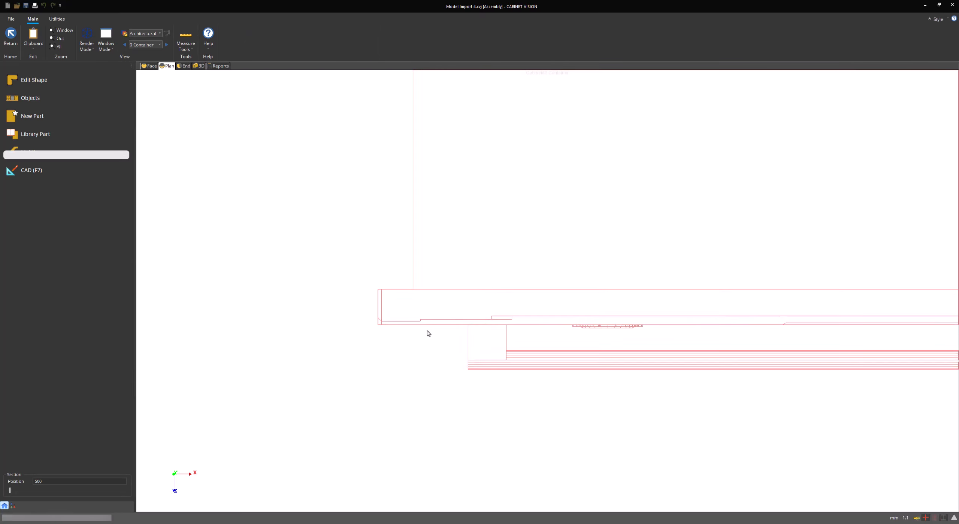
pyautogui.click(187, 47)
pyautogui.click(198, 66)
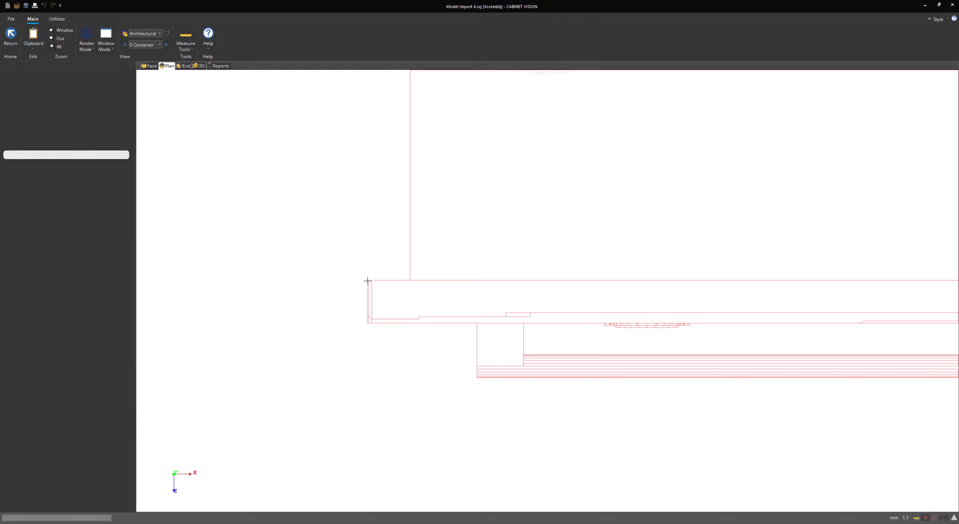
pyautogui.click(186, 45)
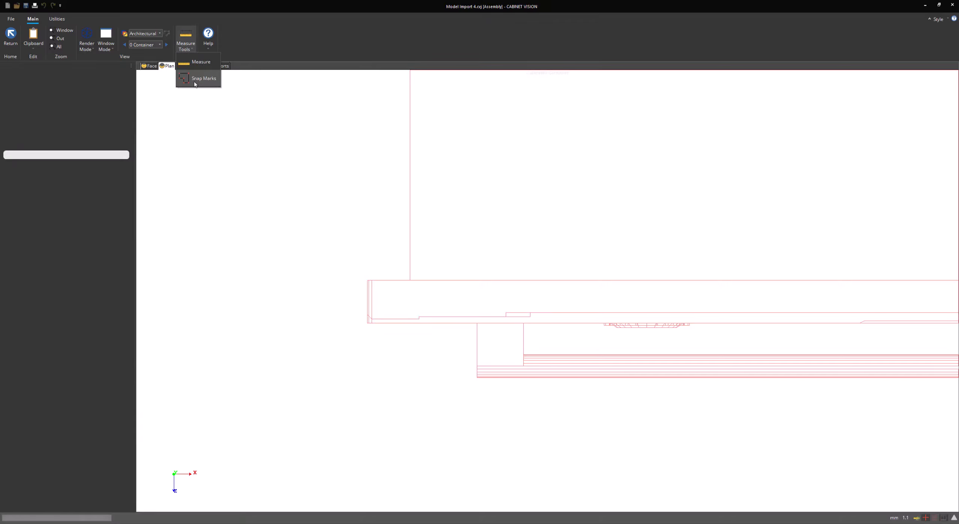
pyautogui.click(203, 79)
pyautogui.scroll(3, 381, 297)
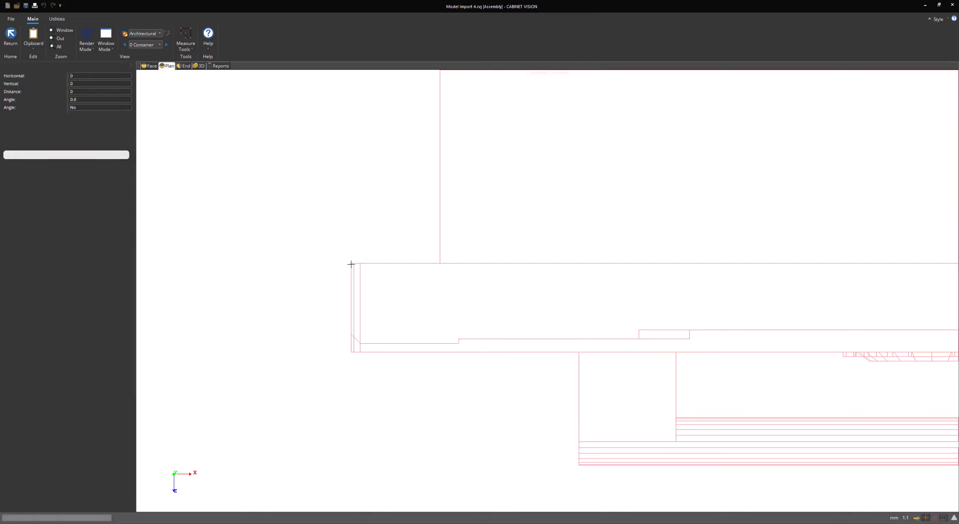
pyautogui.click(351, 264)
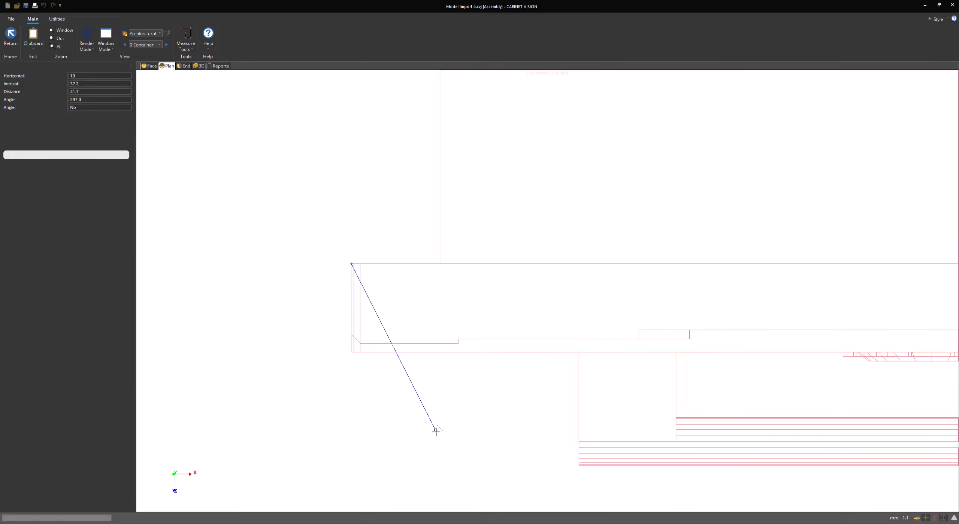
pyautogui.click(578, 465)
# Measure between the snap marks at the handle's front corner and the front panel's rear corner
pyautogui.click(185, 46)
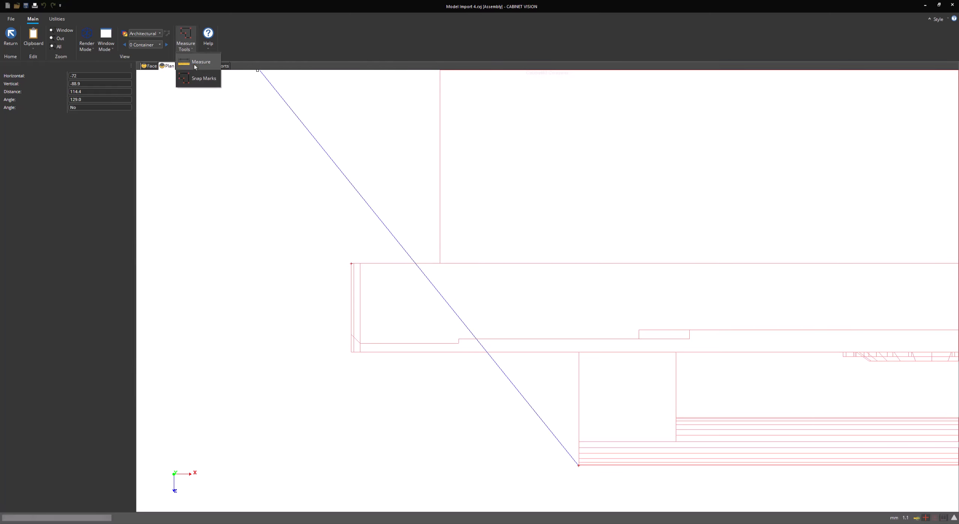
pyautogui.click(196, 63)
pyautogui.click(351, 264)
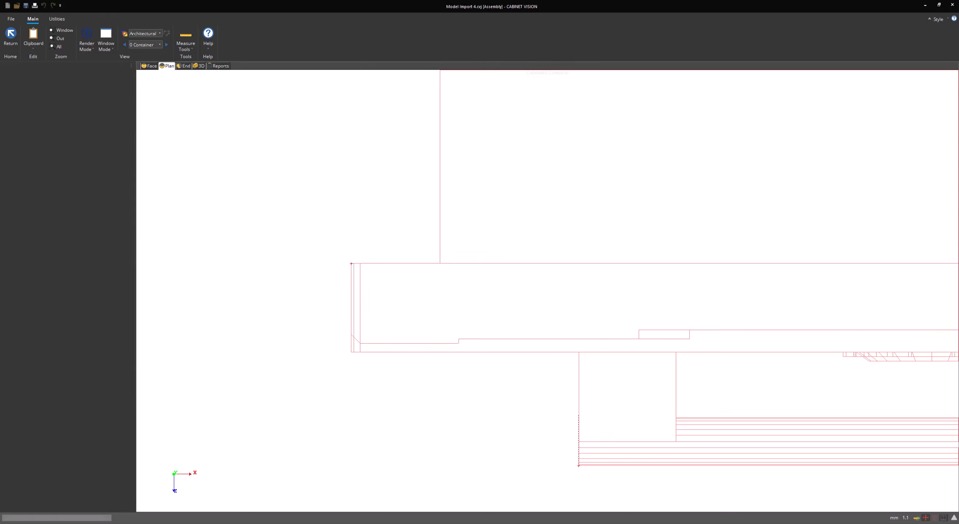
pyautogui.click(578, 465)
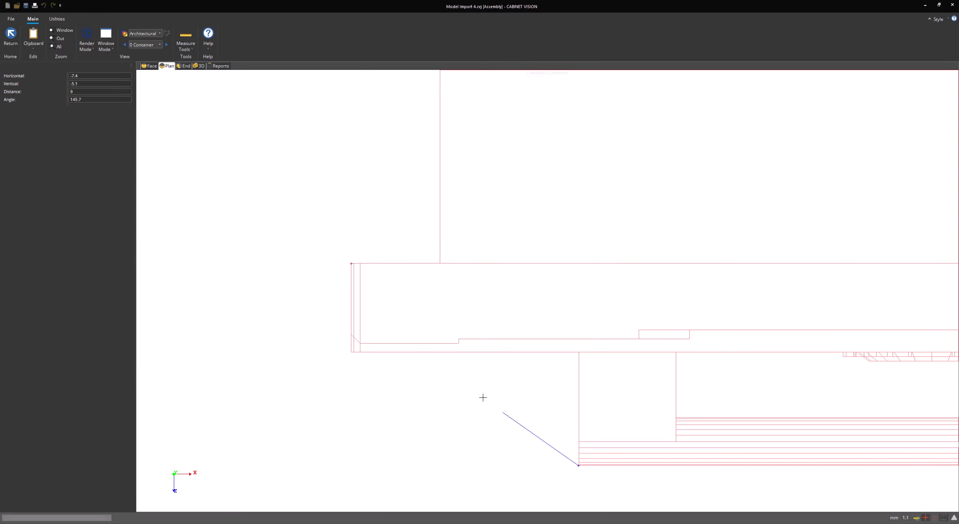
pyautogui.click(351, 264)
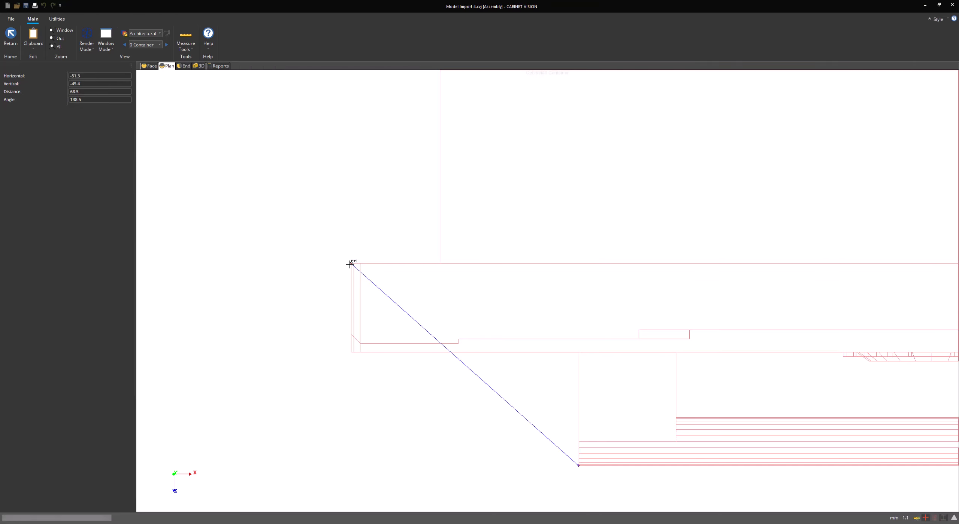
pyautogui.scroll(-3, 337, 349)
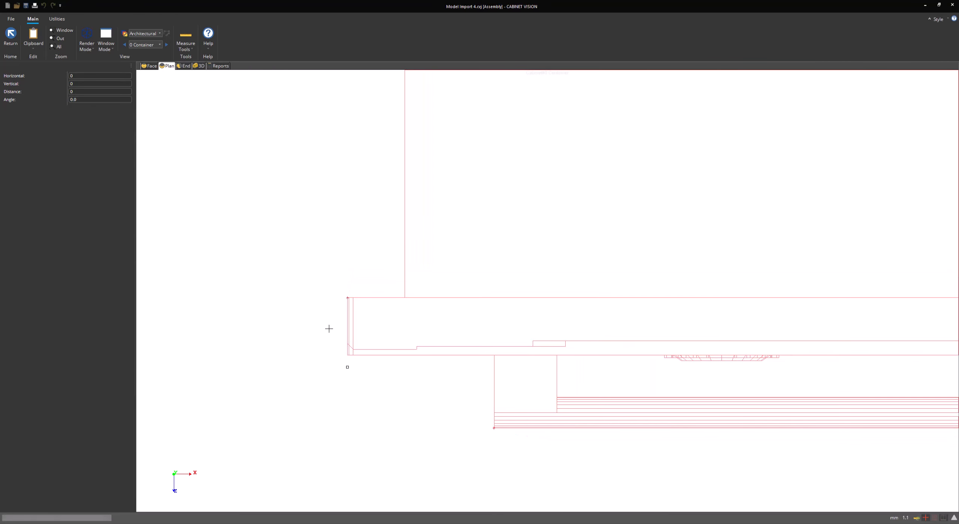
pyautogui.press('Escape')
# Set the Oven.skp part's in/out (Z) position to the equation :DZ-DZ+45MM and test it
pyautogui.scroll(-3, 383, 400)
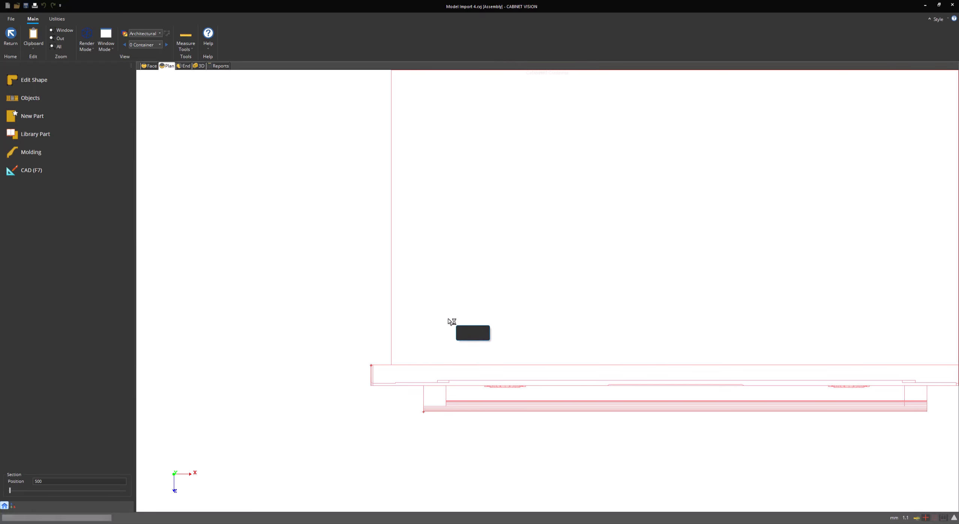
pyautogui.click(450, 320)
pyautogui.click(455, 289)
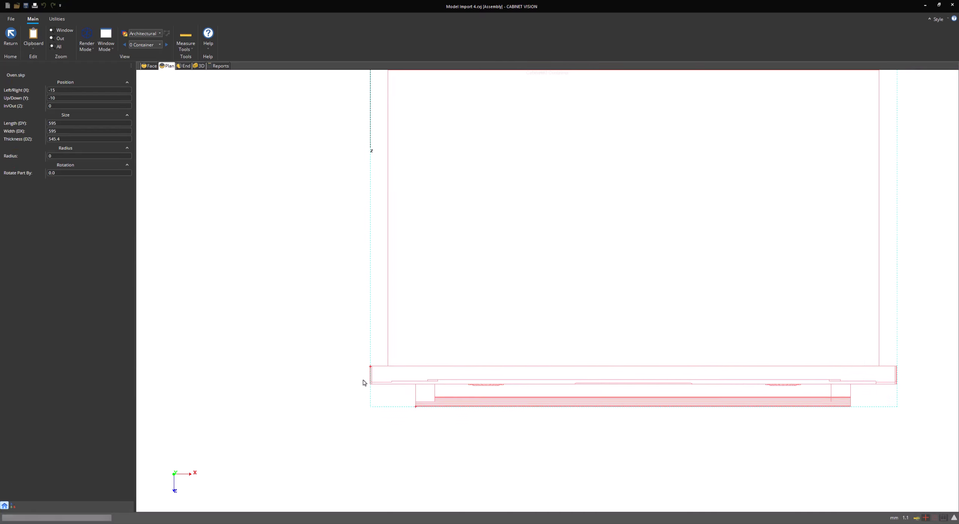
pyautogui.click(121, 106)
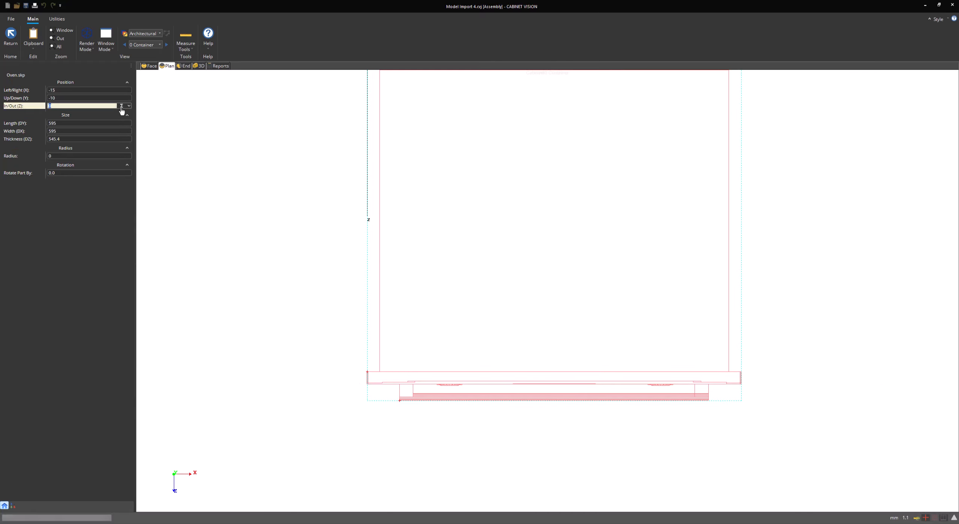
pyautogui.click(121, 106)
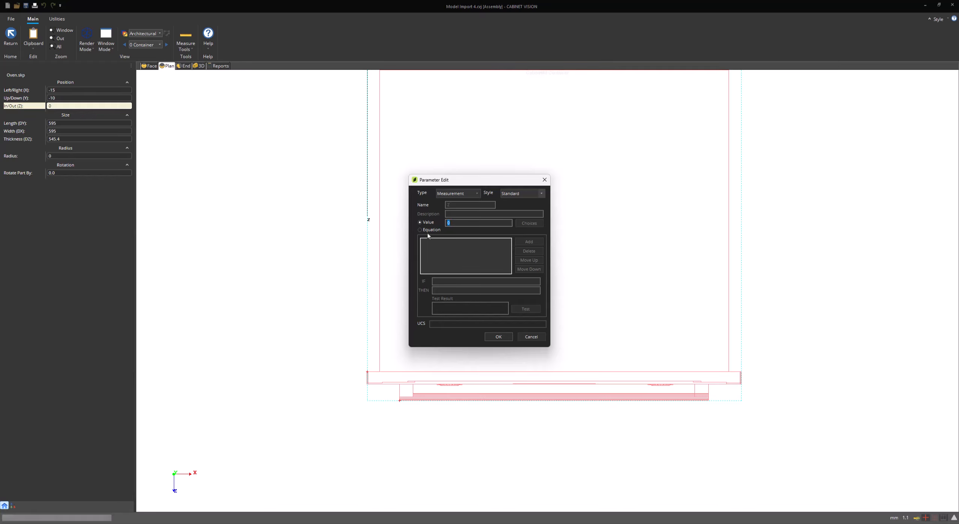
pyautogui.click(429, 231)
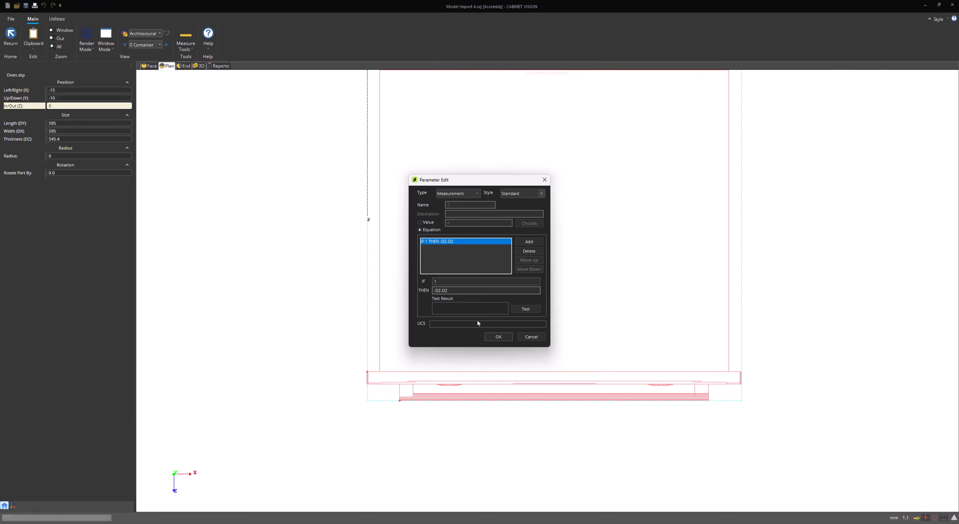
pyautogui.write('+45MM')
pyautogui.click(526, 310)
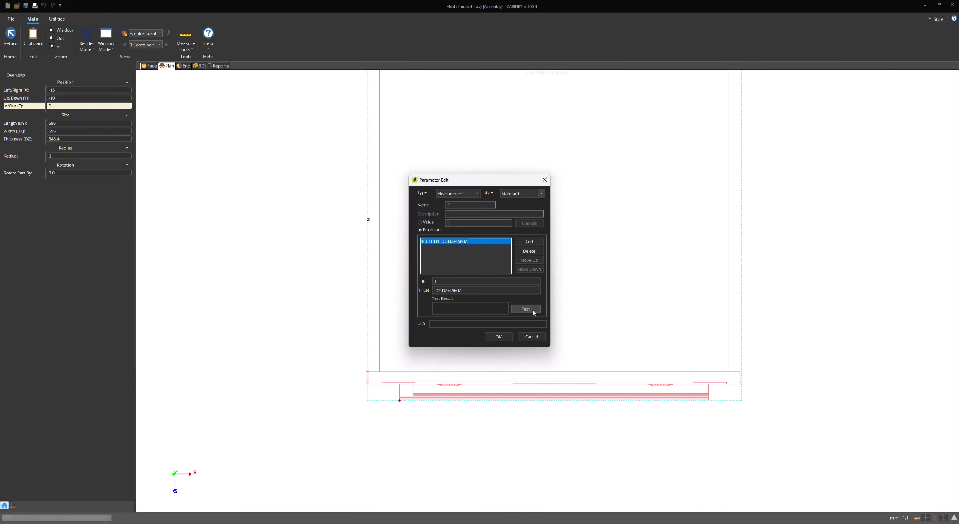
pyautogui.click(502, 337)
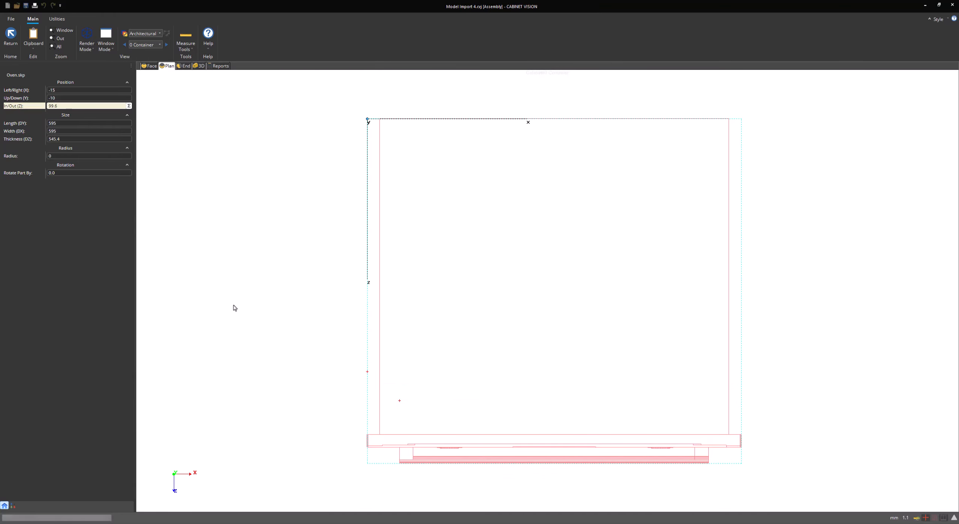
pyautogui.click(240, 295)
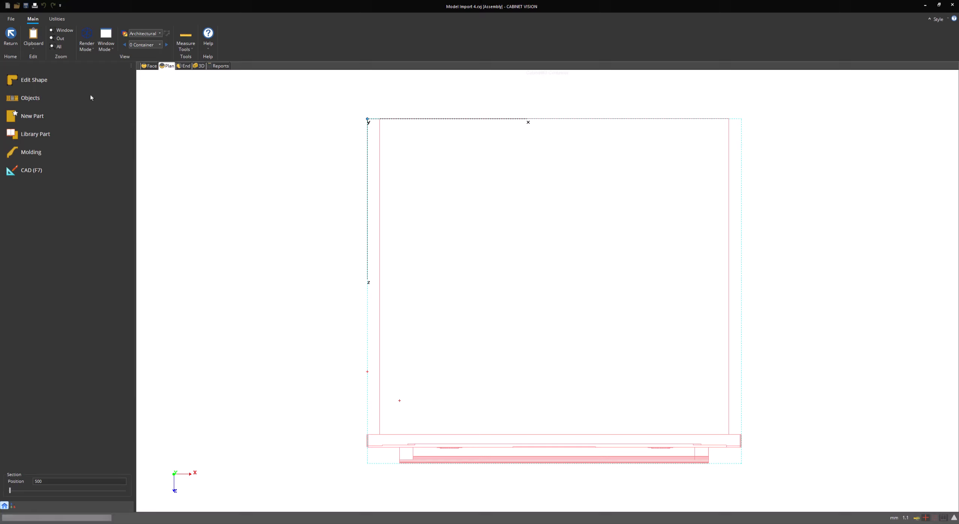
# Compare the container's plan outline with the repositioned oven, then return to the room layout
pyautogui.click(72, 87)
pyautogui.scroll(-1, 351, 369)
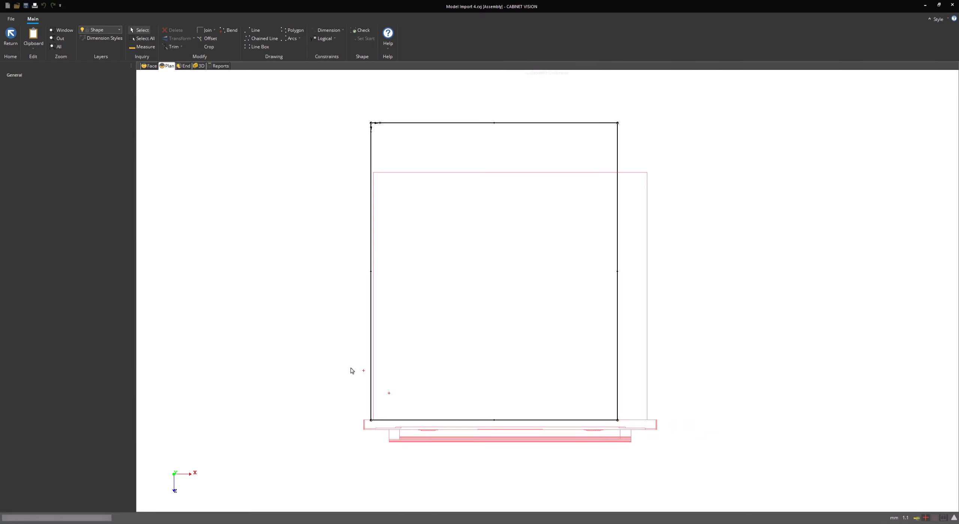
pyautogui.click(11, 38)
pyautogui.click(11, 38)
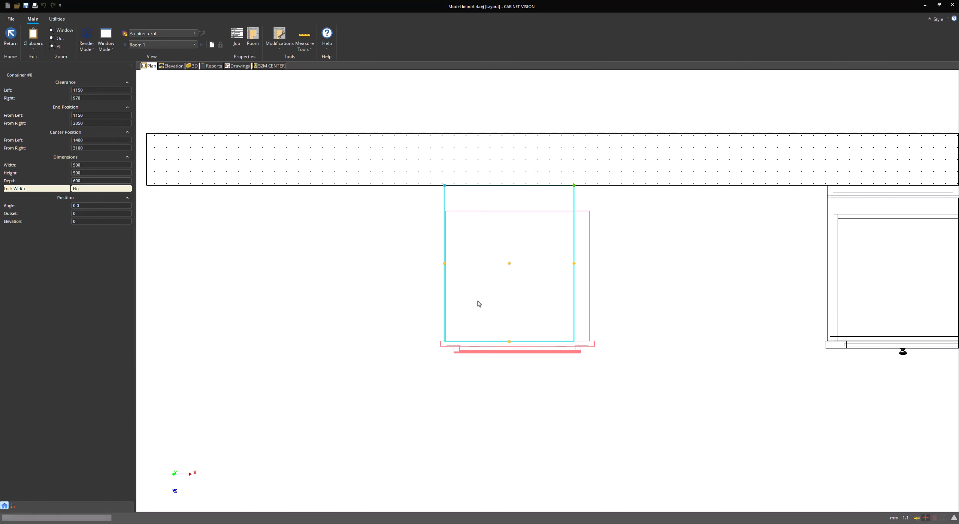
# Start saving the container as a library object in the Decrative Models catalogue
pyautogui.rightClick(479, 304)
pyautogui.moveTo(481, 324)
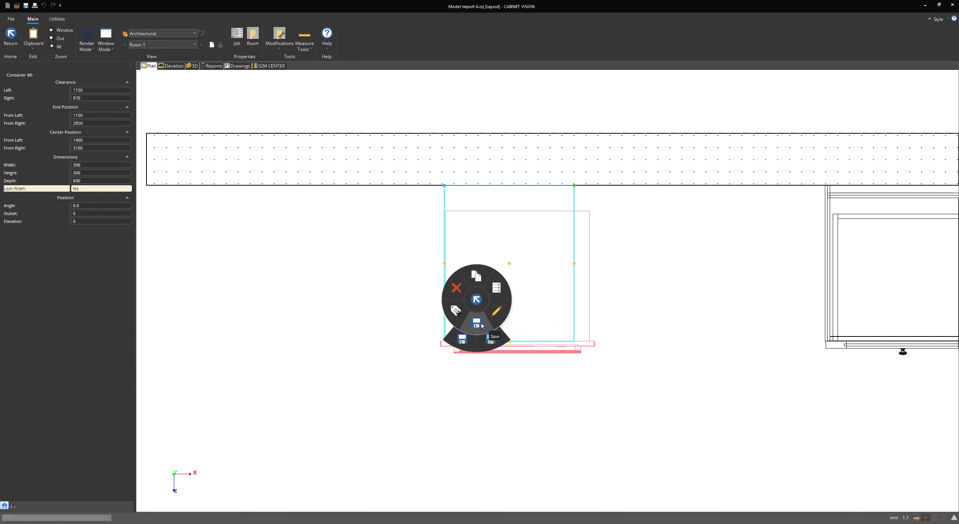
pyautogui.click(489, 340)
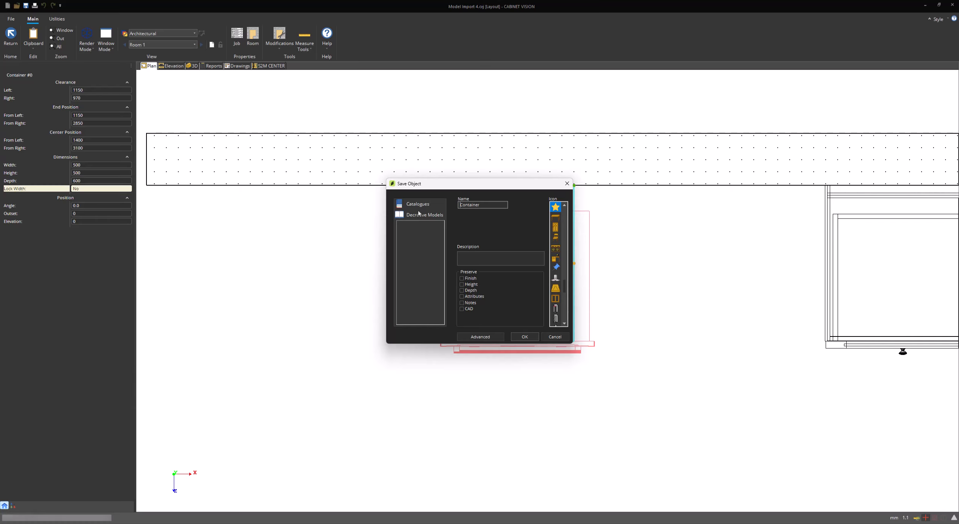
pyautogui.doubleClick(421, 226)
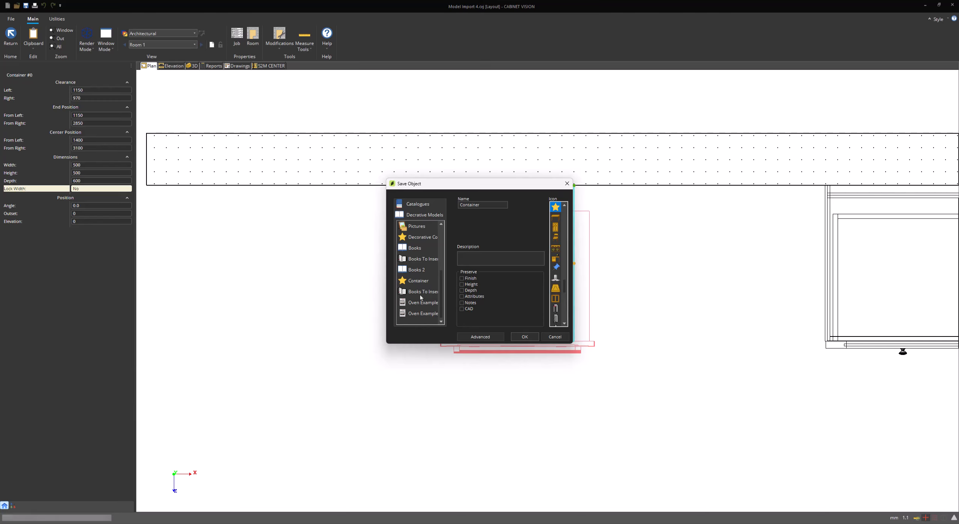
# Set the saved object's class to Appliance and type to Oven, and review its placement and stretching options
pyautogui.click(480, 338)
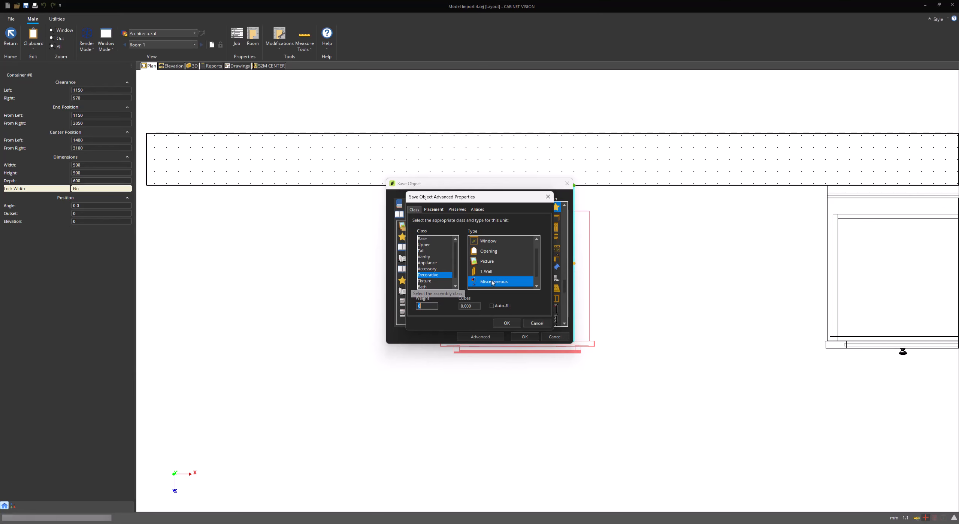
pyautogui.click(436, 263)
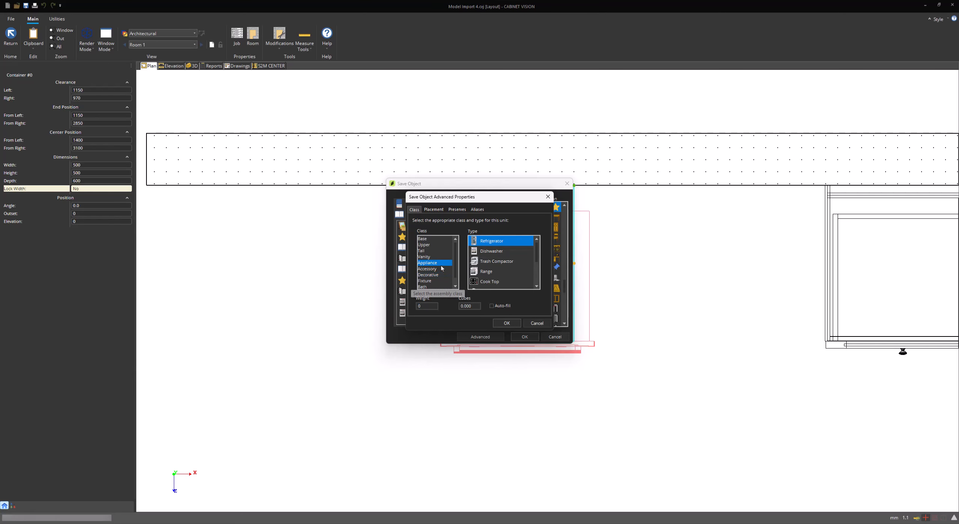
pyautogui.scroll(-3, 538, 256)
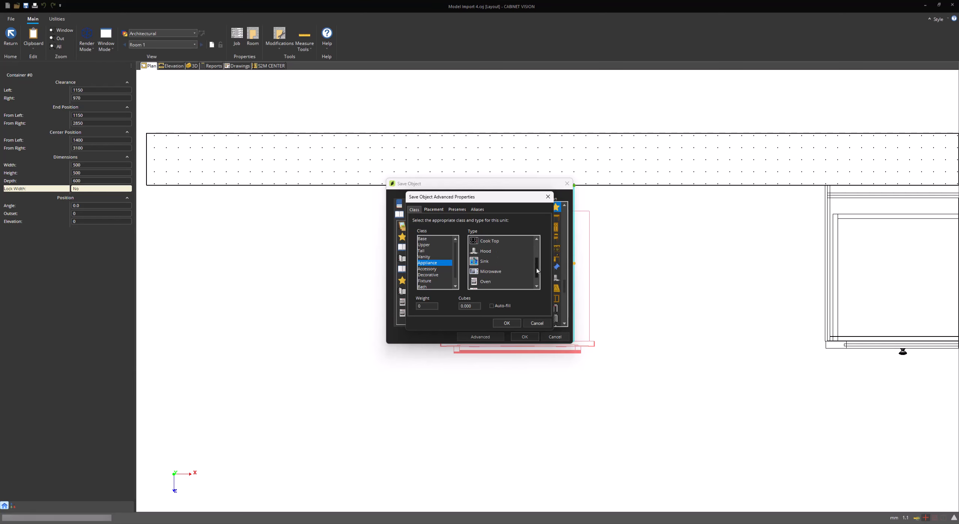
pyautogui.click(488, 272)
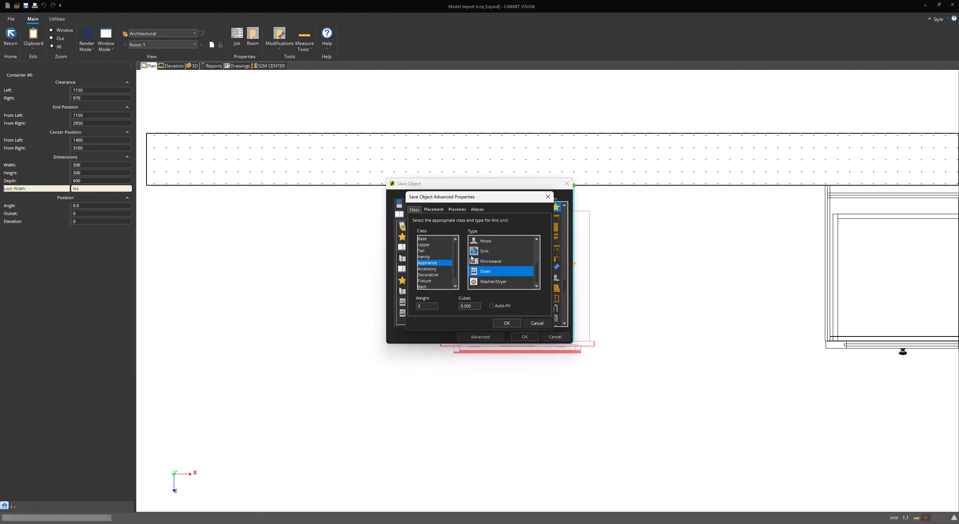
pyautogui.click(434, 210)
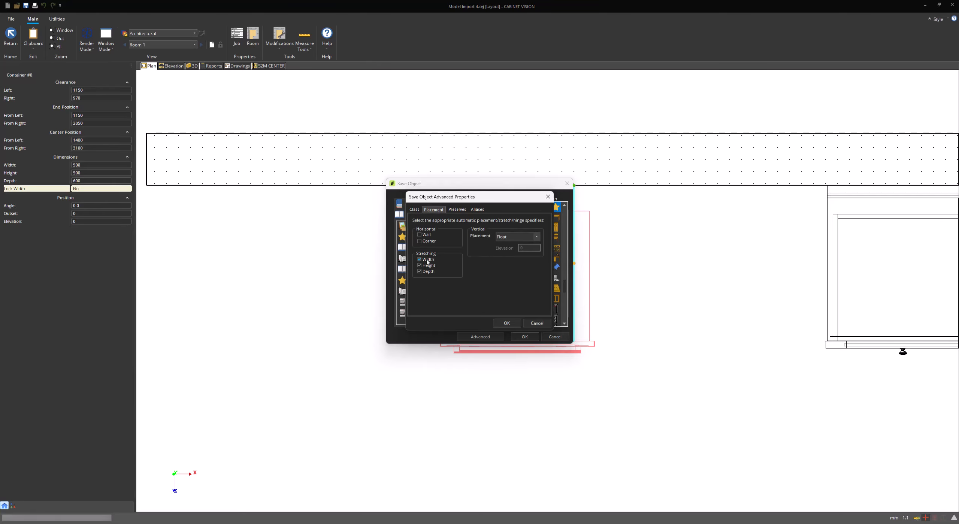
pyautogui.click(514, 324)
# Name the object "Oven To Insert 2" and save it to the catalogue
pyautogui.moveTo(488, 205); pyautogui.dragTo(416, 205)
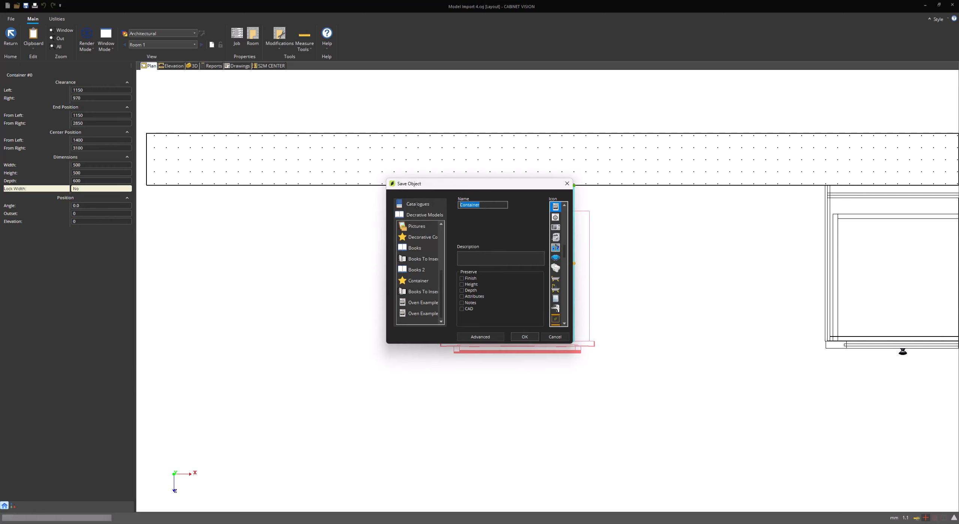
pyautogui.write('oVEN tO i')
pyautogui.hotkey('ctrl', 'a')
pyautogui.press('BackSpace')
pyautogui.write('Oven To Insert')
pyautogui.click(525, 337)
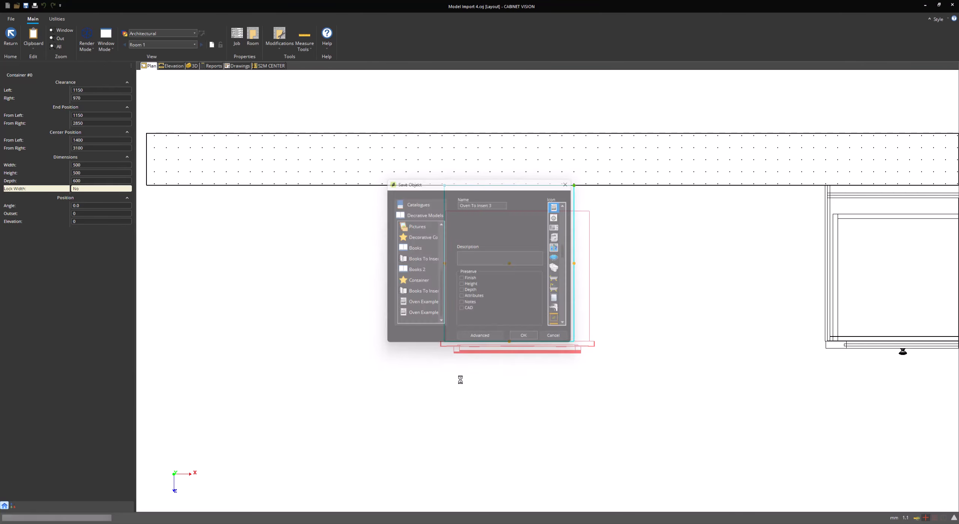
# Deselect the container and open the tall cabinet at assembly level in its face view
pyautogui.click(379, 361)
pyautogui.scroll(-6, 365, 355)
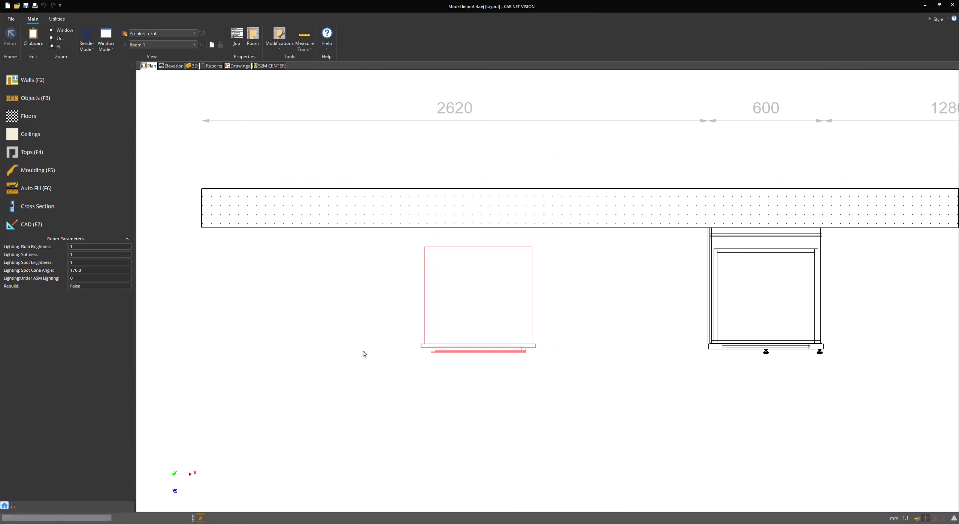
pyautogui.click(749, 314)
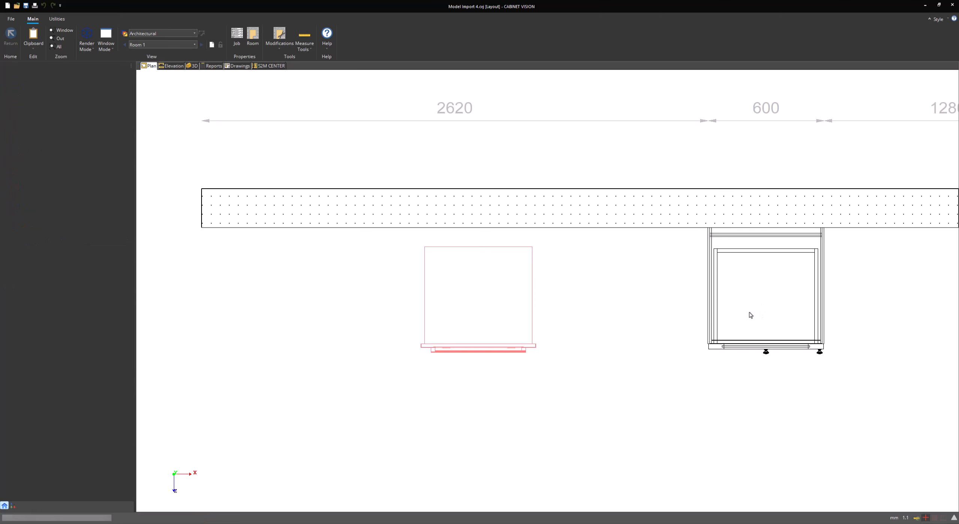
pyautogui.press('F6')
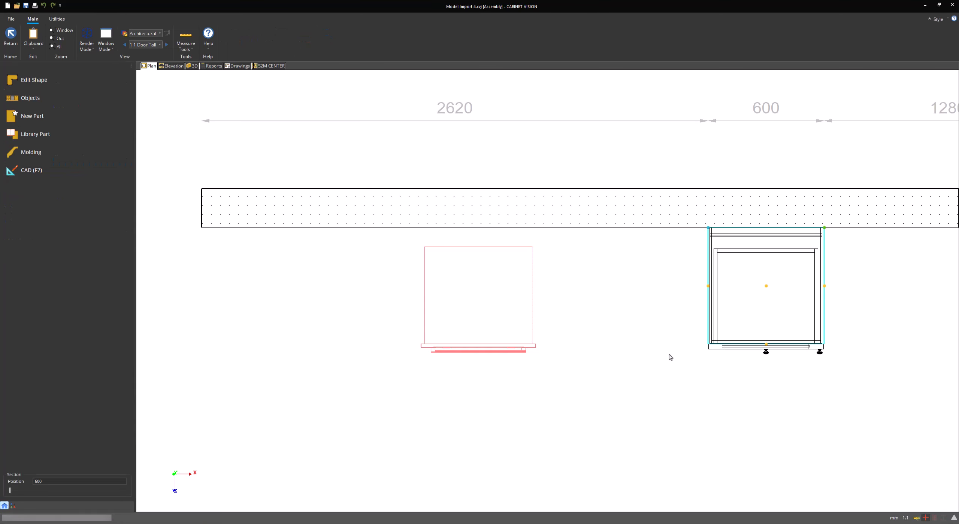
pyautogui.scroll(2, 551, 301)
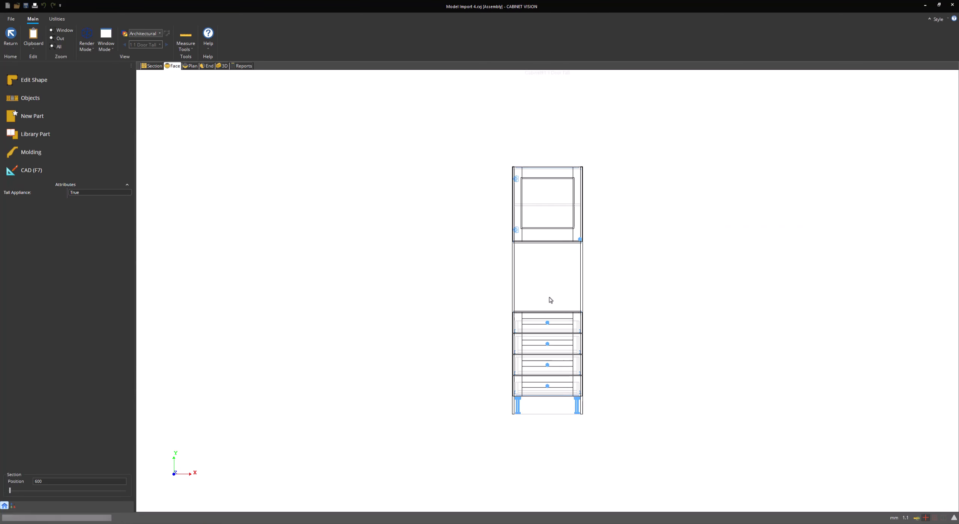
# In the tall cabinet's interior section view, set the open middle section between the door and drawers to the Object type
pyautogui.click(153, 66)
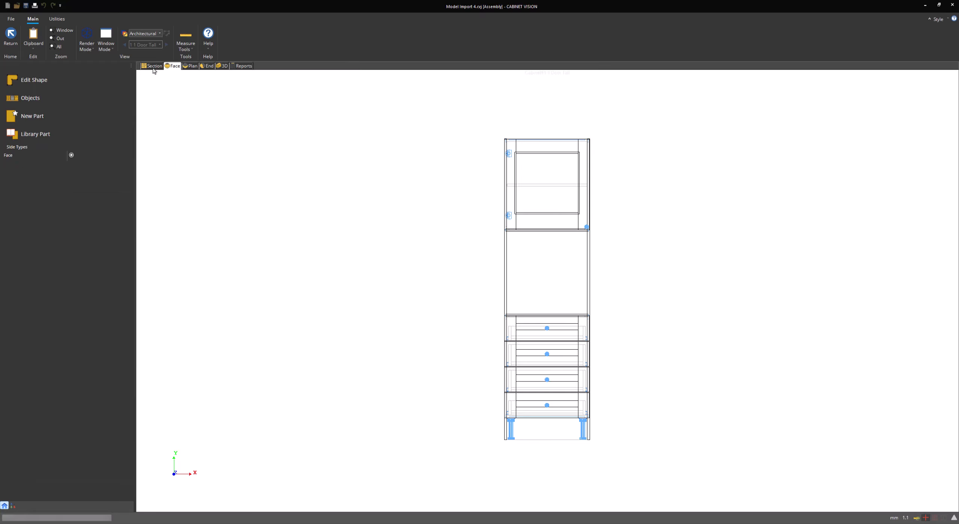
pyautogui.click(182, 45)
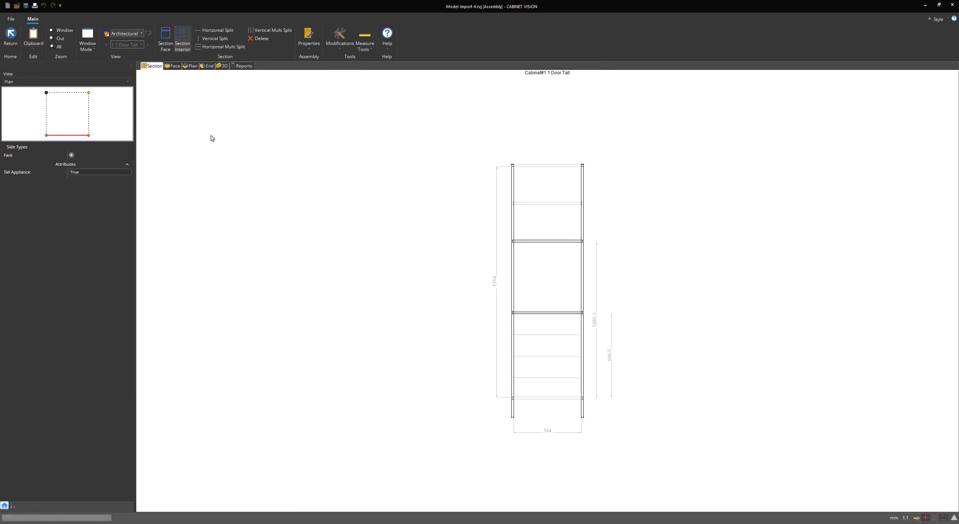
pyautogui.click(536, 281)
pyautogui.scroll(1, 548, 277)
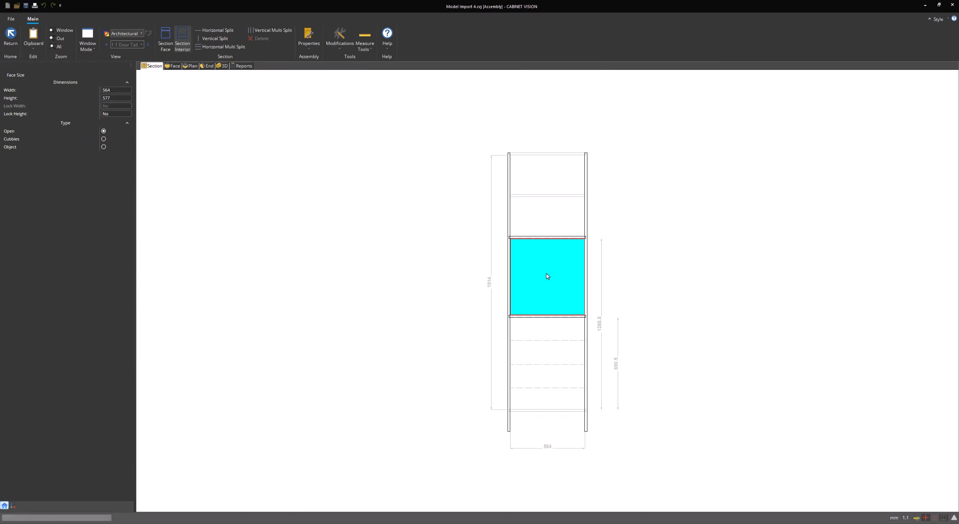
pyautogui.click(103, 147)
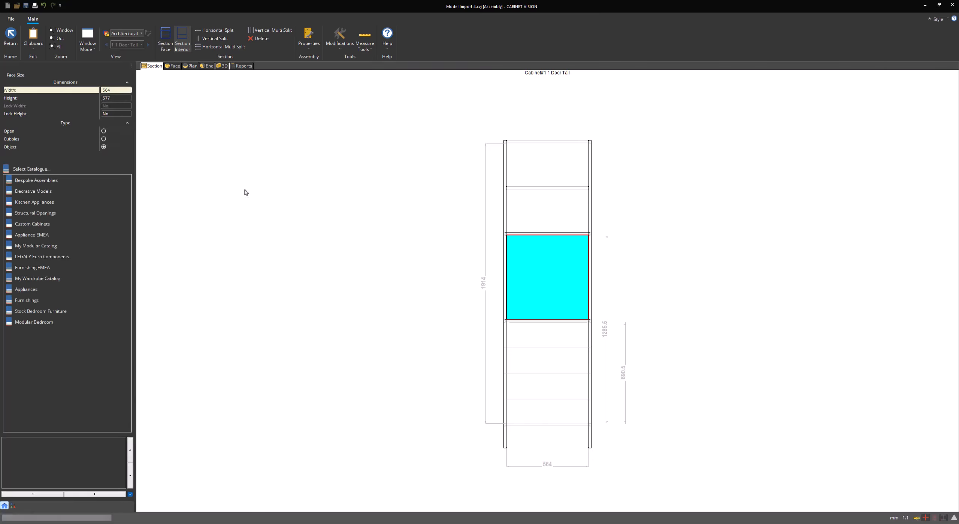
# Insert "Oven To Insert 3" from the Decrative Models catalogue into the selected opening and inspect the cabinet in 3D
pyautogui.doubleClick(31, 192)
pyautogui.click(39, 378)
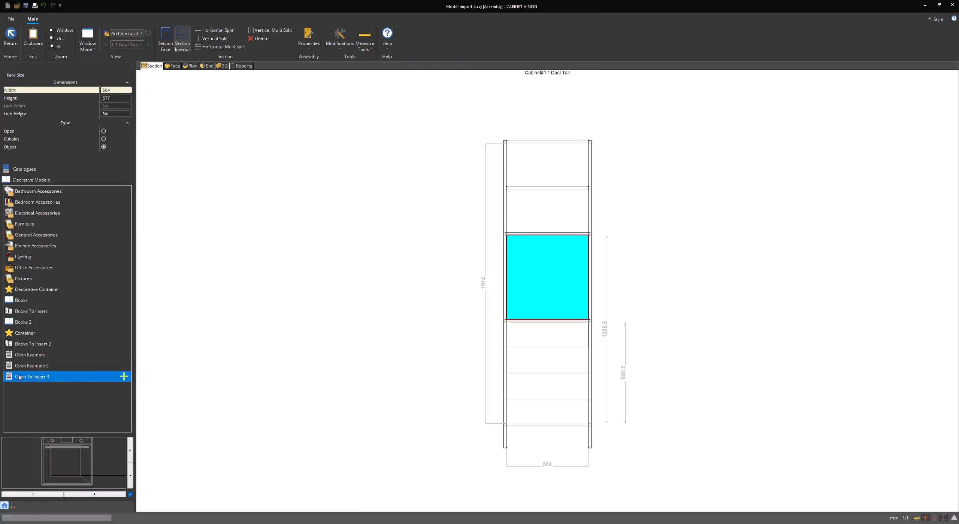
pyautogui.moveTo(127, 377); pyautogui.dragTo(326, 268)
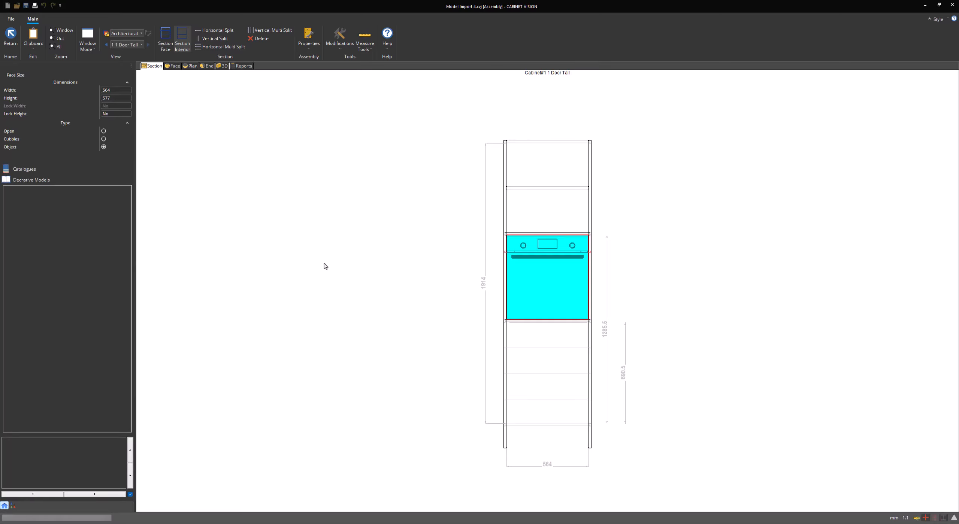
pyautogui.click(223, 67)
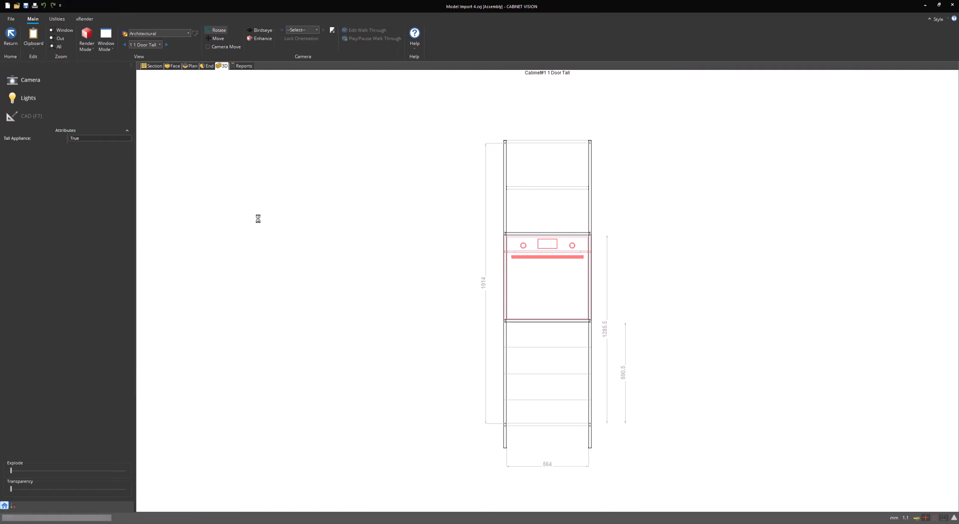
pyautogui.moveTo(293, 258); pyautogui.dragTo(364, 276)
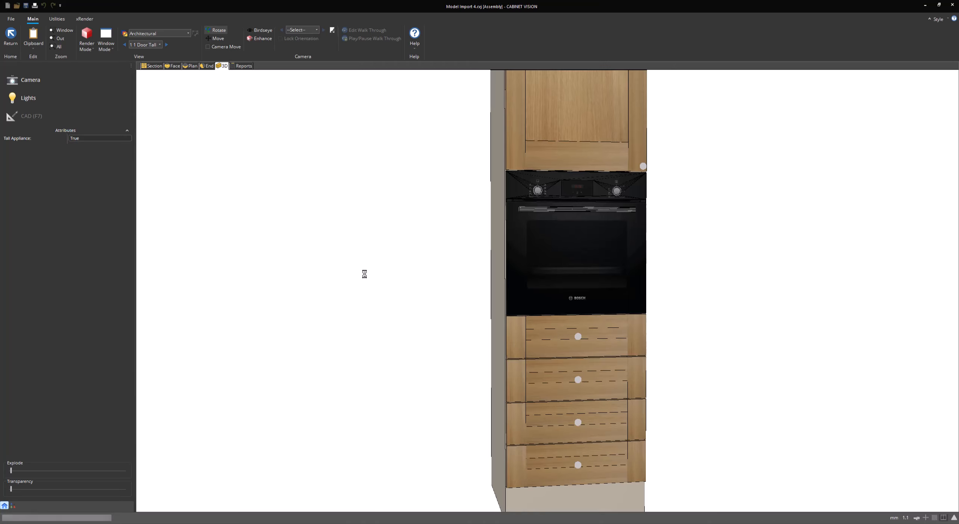